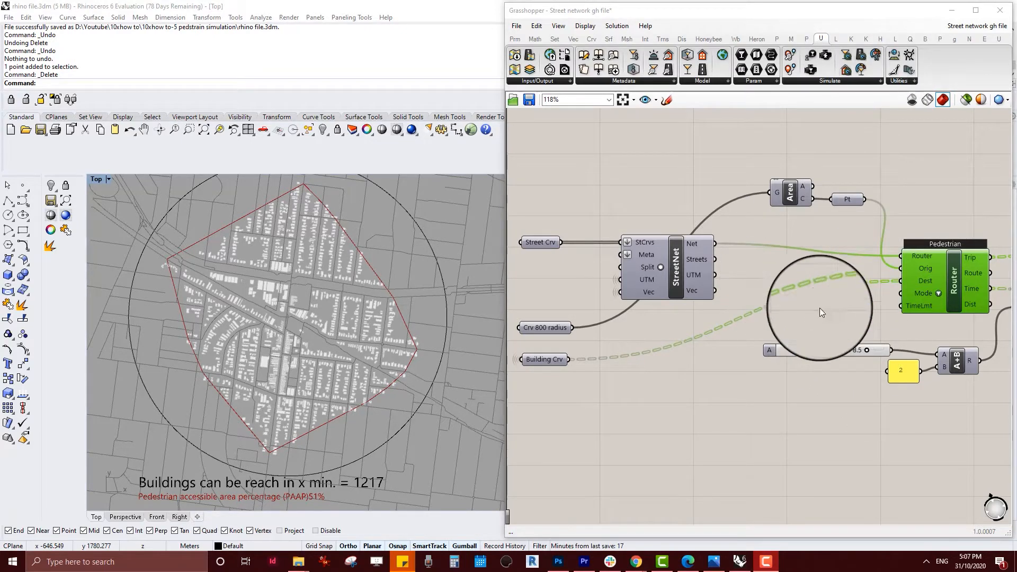
Step: Set the number slider feeding the A+B component to 7.5
{"action": "left_click", "coordinate": [867, 349]}
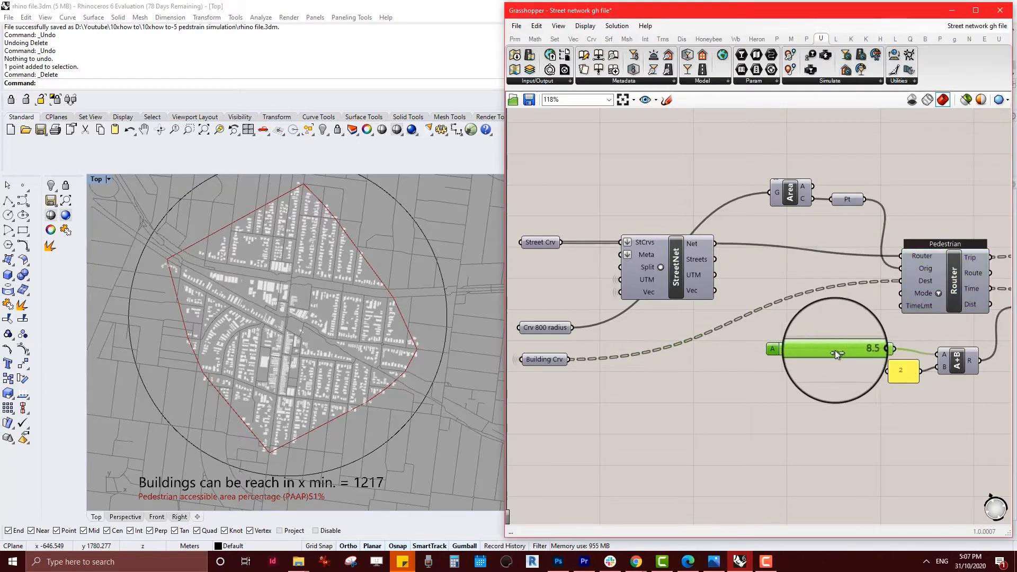
{"action": "left_click_drag", "start_coordinate": [835, 351], "coordinate": [824, 349]}
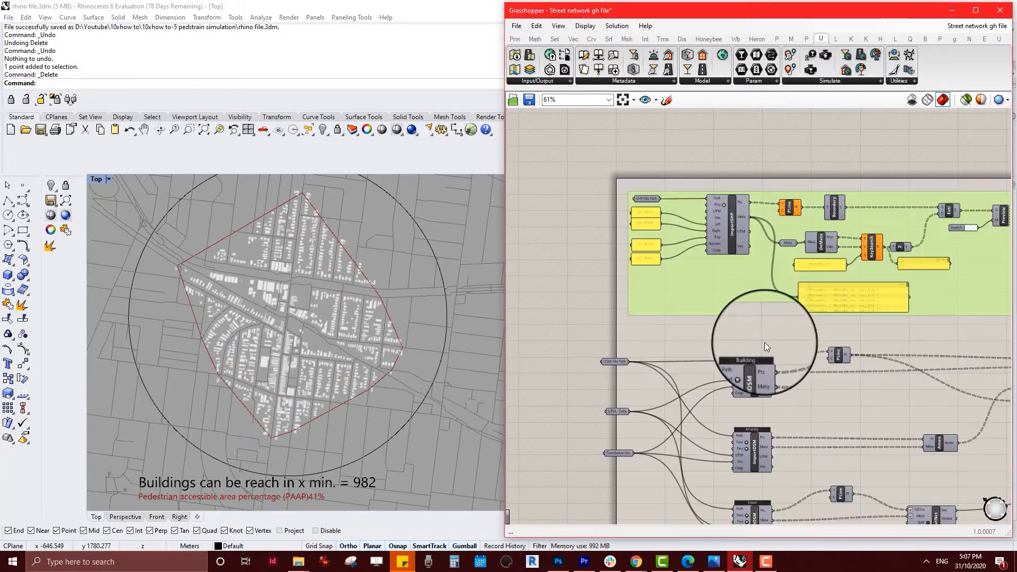
Step: Examine the Building, Amenity and Street ImportOSM components and the ImportSHP group with its coordinate panels
{"action": "right_click_drag", "start_coordinate": [770, 337], "coordinate": [751, 277]}
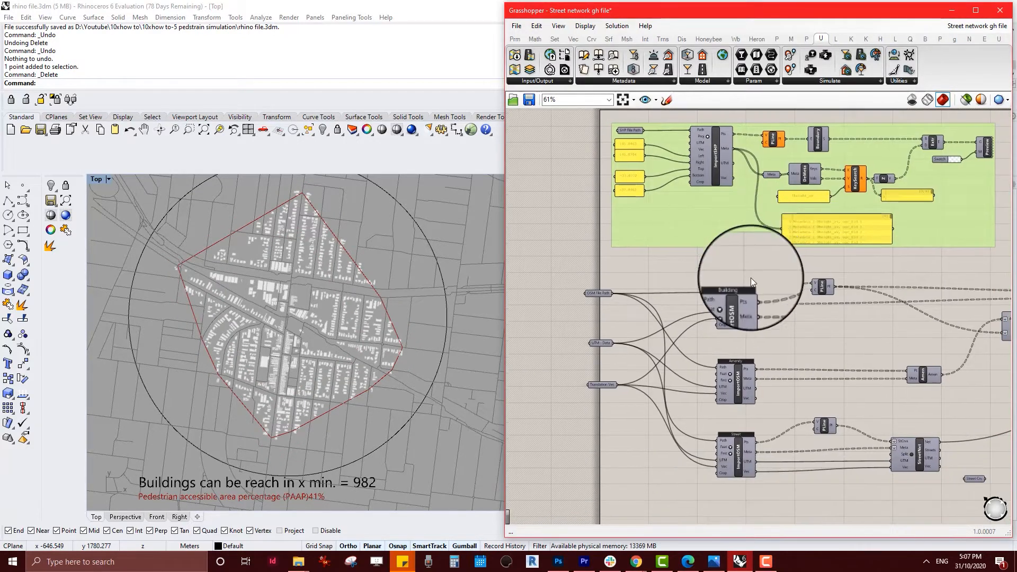
{"action": "scroll", "coordinate": [742, 297], "scroll_direction": "up", "scroll_amount": 3}
{"action": "scroll", "coordinate": [593, 249], "scroll_direction": "up", "scroll_amount": 2}
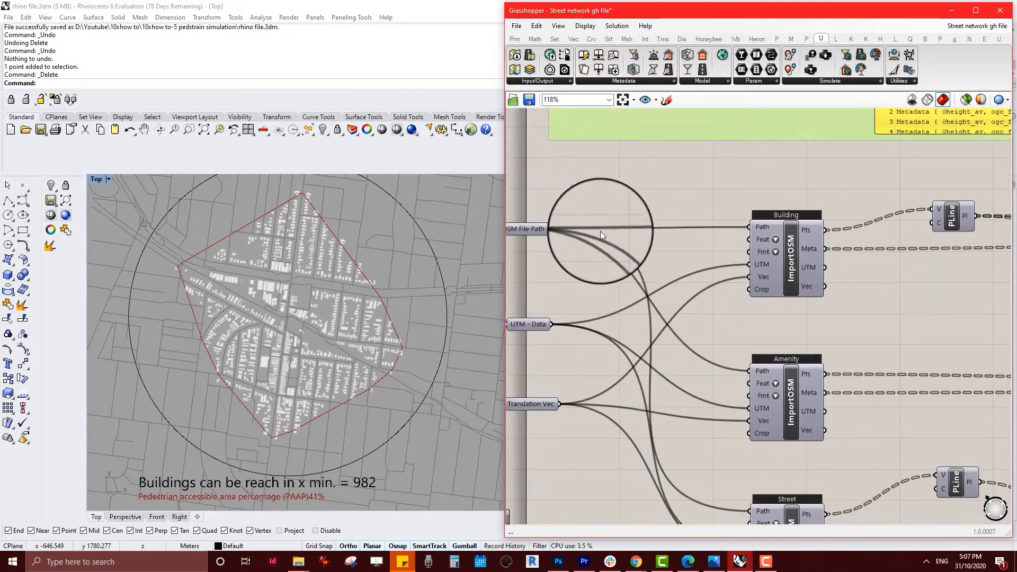
{"action": "scroll", "coordinate": [804, 278], "scroll_direction": "down", "scroll_amount": 3}
{"action": "scroll", "coordinate": [806, 277], "scroll_direction": "up", "scroll_amount": 2}
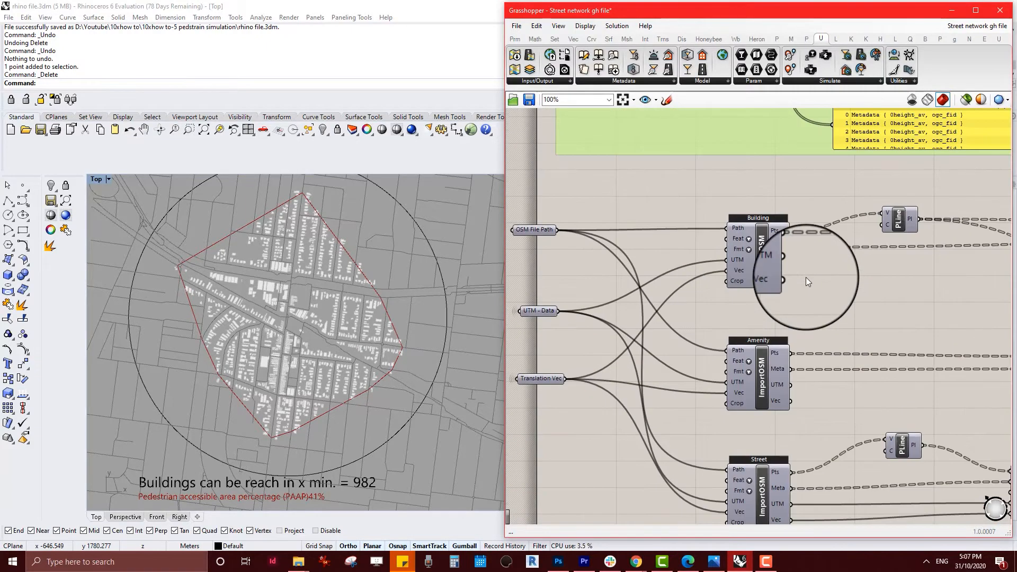
{"action": "right_click_drag", "start_coordinate": [812, 281], "coordinate": [817, 397]}
{"action": "right_click_drag", "start_coordinate": [790, 249], "coordinate": [803, 377]}
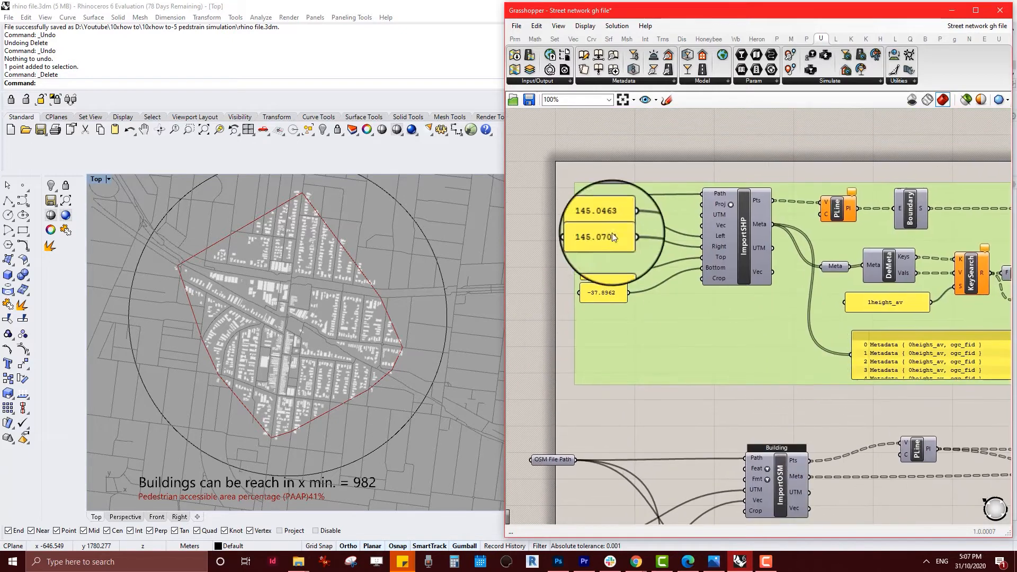
{"action": "left_click", "coordinate": [735, 217]}
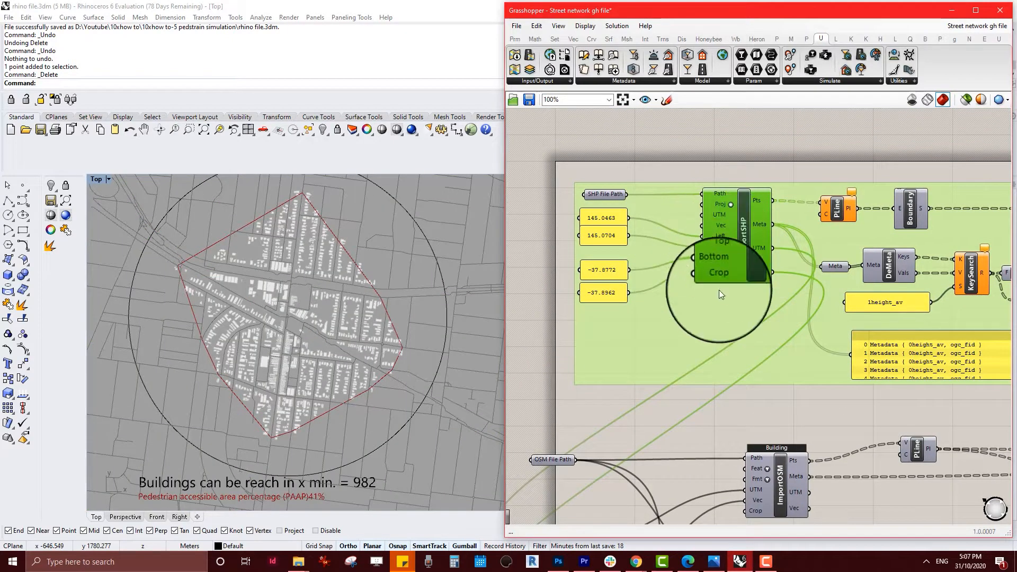
{"action": "left_click", "coordinate": [777, 403]}
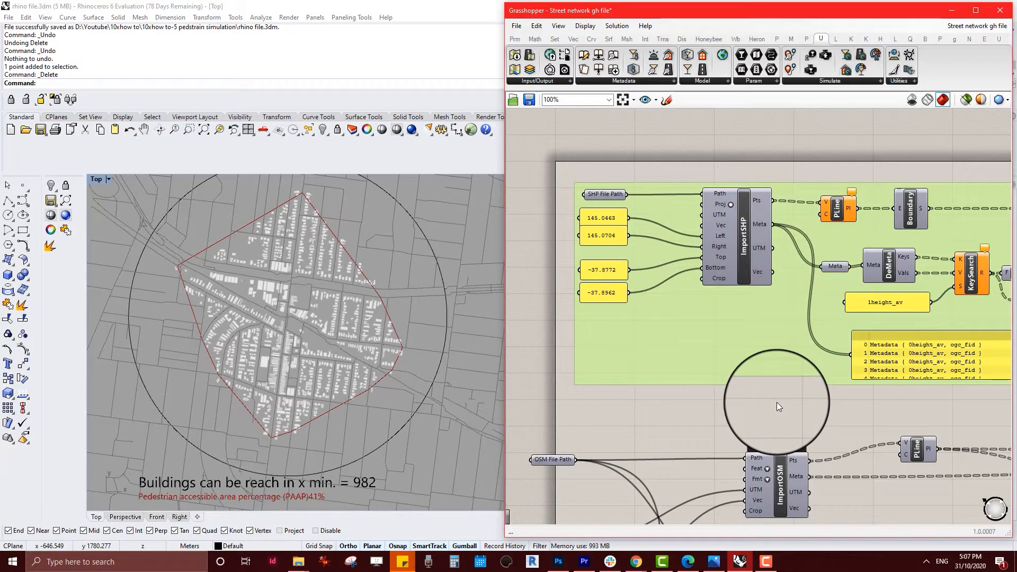
Step: Look over the whole definition, from the import groups down to the pedestrian routing section
{"action": "scroll", "coordinate": [780, 400], "scroll_direction": "down", "scroll_amount": 3}
{"action": "right_click_drag", "start_coordinate": [781, 400], "coordinate": [740, 196]}
{"action": "scroll", "coordinate": [774, 365], "scroll_direction": "down", "scroll_amount": 4}
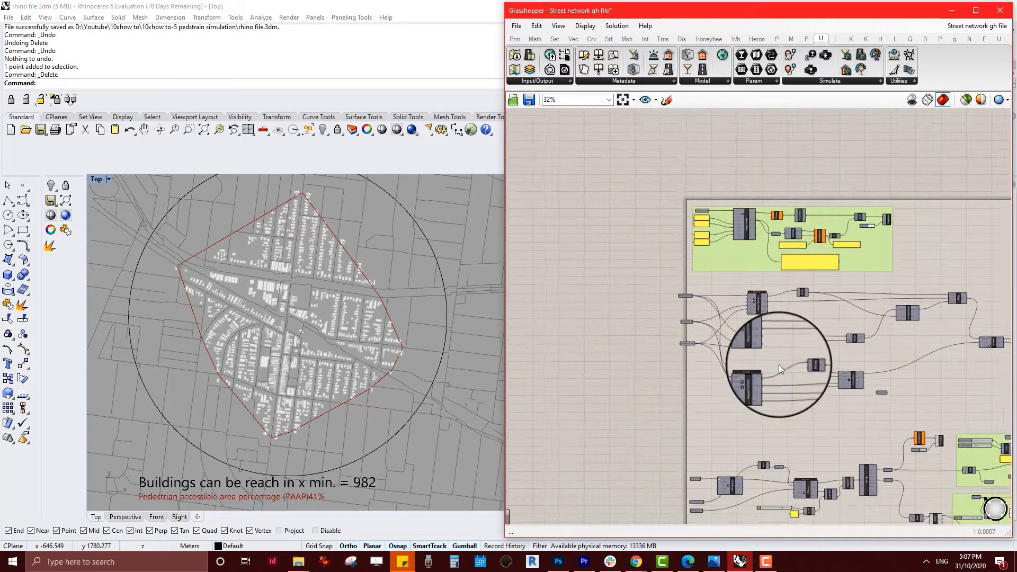
{"action": "right_click_drag", "start_coordinate": [778, 364], "coordinate": [740, 258]}
{"action": "scroll", "coordinate": [729, 355], "scroll_direction": "up", "scroll_amount": 3}
{"action": "scroll", "coordinate": [681, 366], "scroll_direction": "up", "scroll_amount": 3}
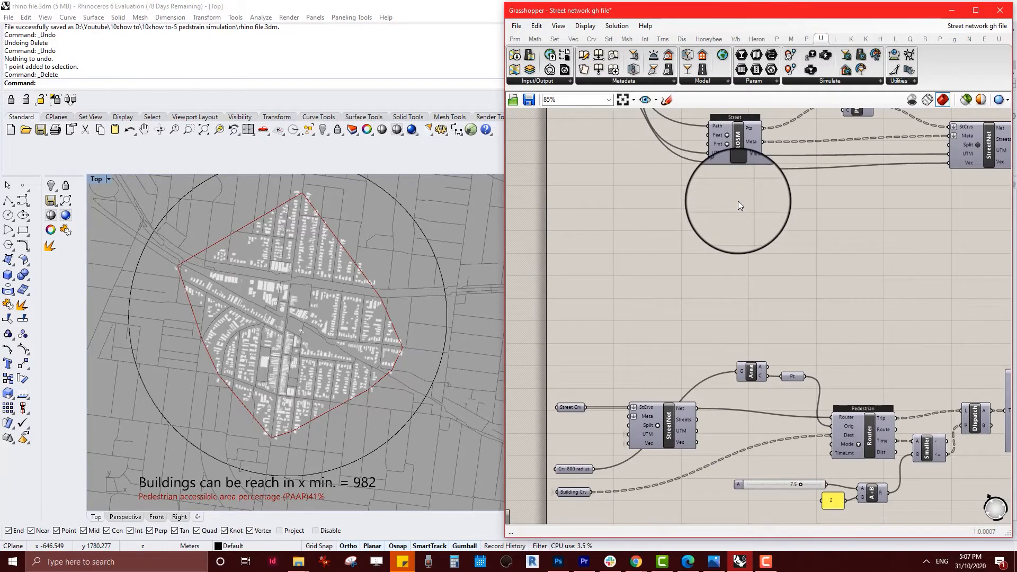
{"action": "scroll", "coordinate": [738, 201], "scroll_direction": "down", "scroll_amount": 6}
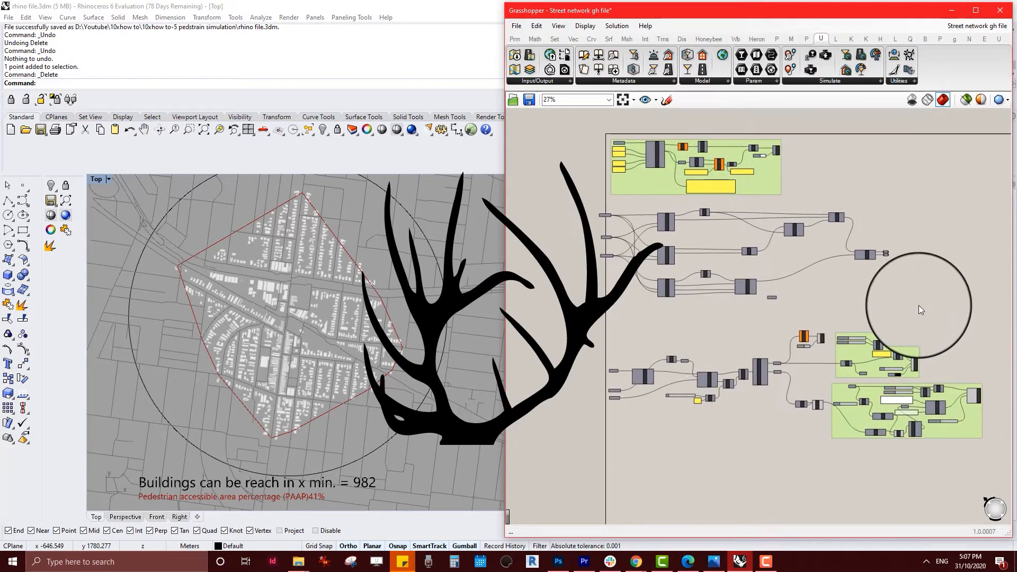
{"action": "left_click_drag", "start_coordinate": [919, 305], "coordinate": [550, 130]}
{"action": "left_click", "coordinate": [550, 276]}
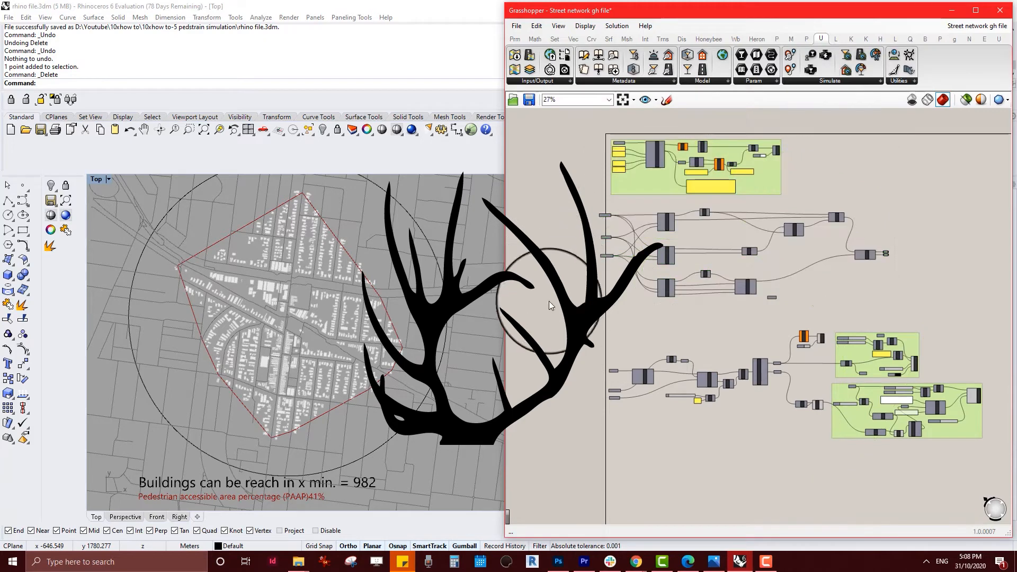
Step: Set the slider feeding the A+B component in the pedestrian routing section to 7.3
{"action": "scroll", "coordinate": [656, 359], "scroll_direction": "up", "scroll_amount": 3}
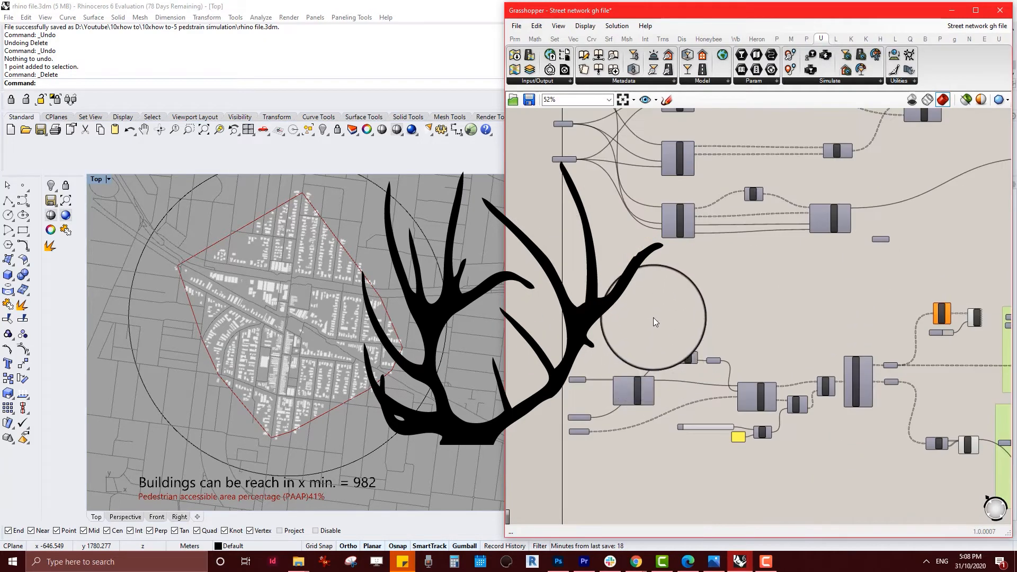
{"action": "scroll", "coordinate": [653, 317], "scroll_direction": "up", "scroll_amount": 3}
{"action": "right_click_drag", "start_coordinate": [685, 344], "coordinate": [712, 229]}
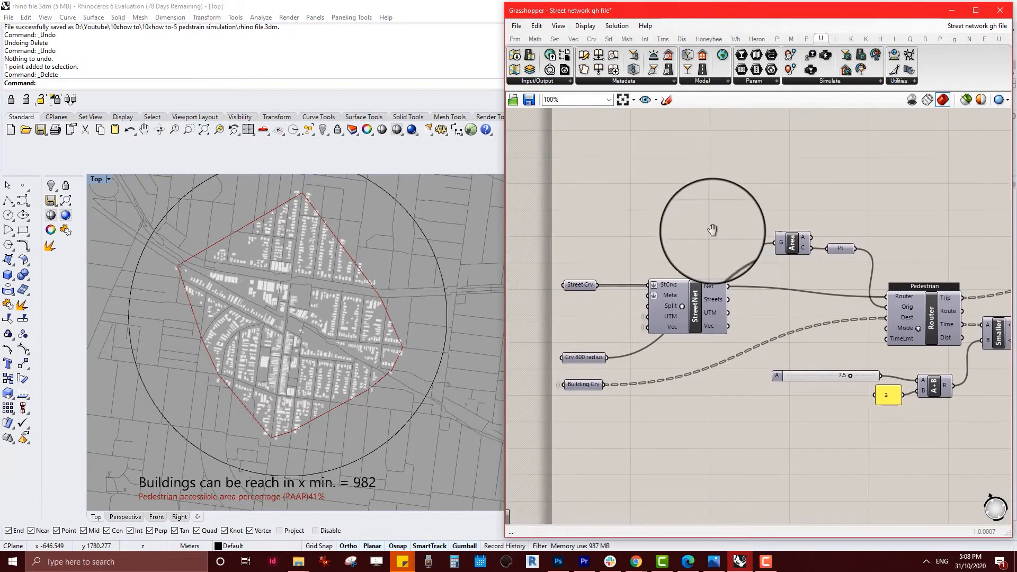
{"action": "scroll", "coordinate": [741, 305], "scroll_direction": "up", "scroll_amount": 4}
{"action": "right_click_drag", "start_coordinate": [745, 306], "coordinate": [835, 290]}
{"action": "scroll", "coordinate": [867, 304], "scroll_direction": "down", "scroll_amount": 2}
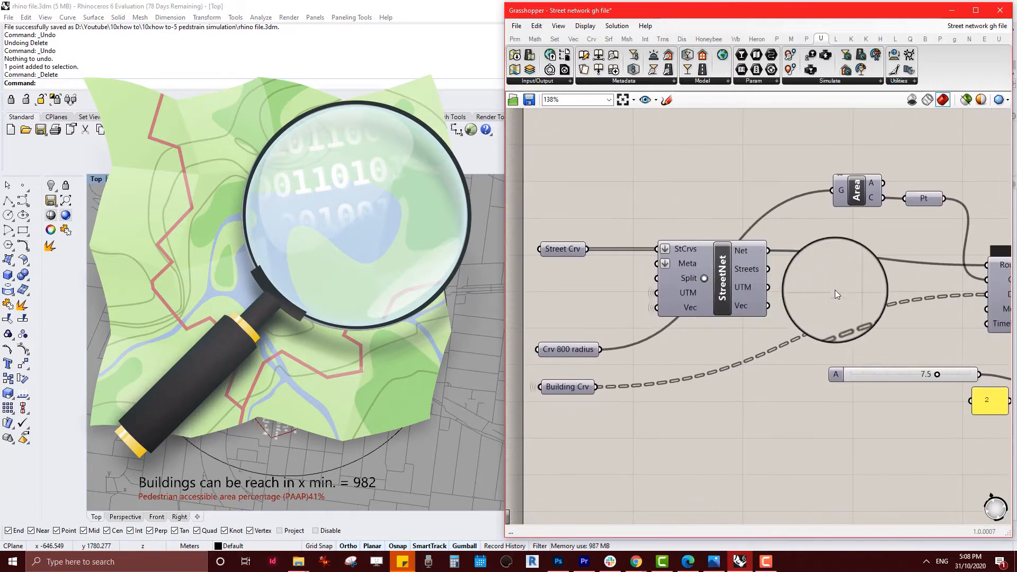
{"action": "mouse_move", "coordinate": [933, 373]}
{"action": "left_mouse_down"}
{"action": "mouse_move", "coordinate": [878, 373]}
{"action": "mouse_move", "coordinate": [936, 373]}
{"action": "left_mouse_up"}
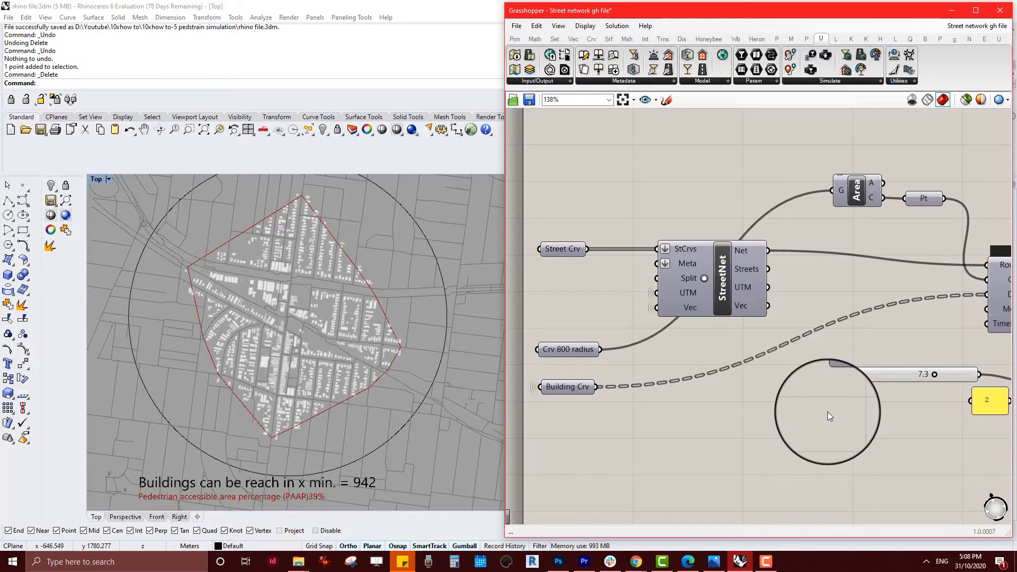
Step: Examine the StreetNet, Area and pedestrian Router components and how they are wired
{"action": "scroll", "coordinate": [828, 411], "scroll_direction": "down", "scroll_amount": 8}
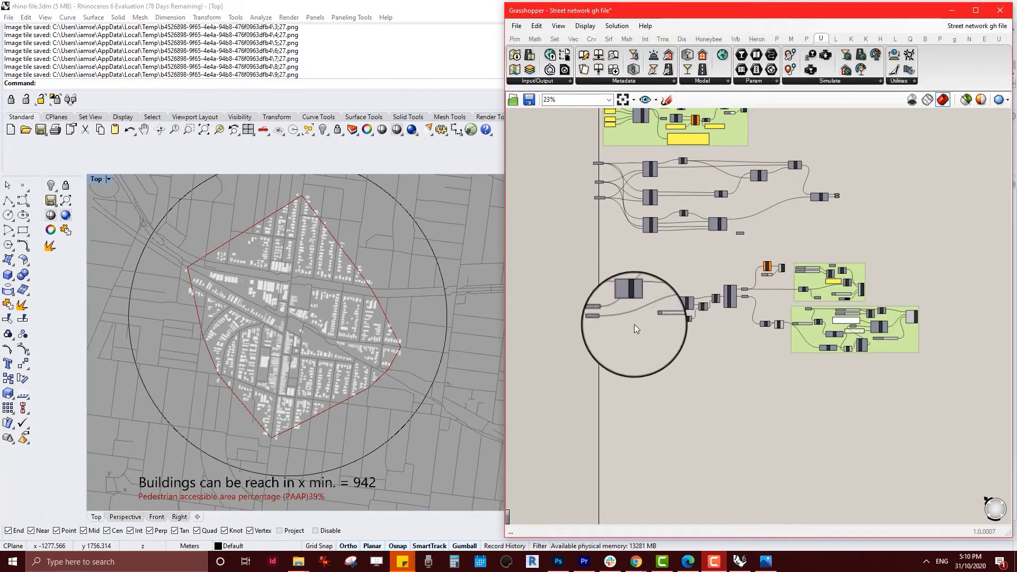
{"action": "scroll", "coordinate": [628, 299], "scroll_direction": "up", "scroll_amount": 6}
{"action": "scroll", "coordinate": [633, 259], "scroll_direction": "up", "scroll_amount": 2}
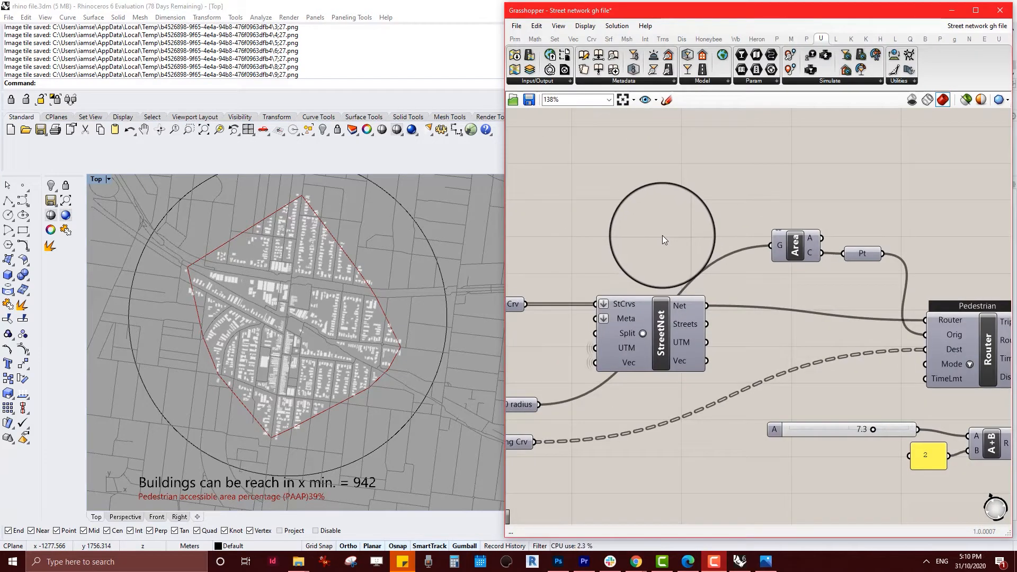
{"action": "scroll", "coordinate": [660, 235], "scroll_direction": "down", "scroll_amount": 2}
{"action": "right_click", "coordinate": [667, 234]}
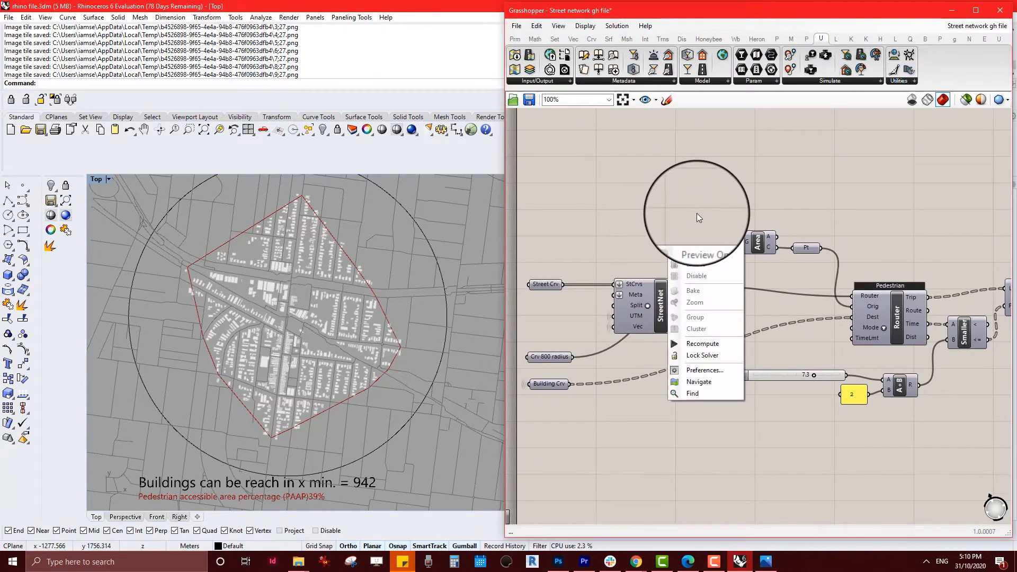
{"action": "left_click", "coordinate": [723, 195]}
{"action": "right_click_drag", "start_coordinate": [761, 181], "coordinate": [766, 180]}
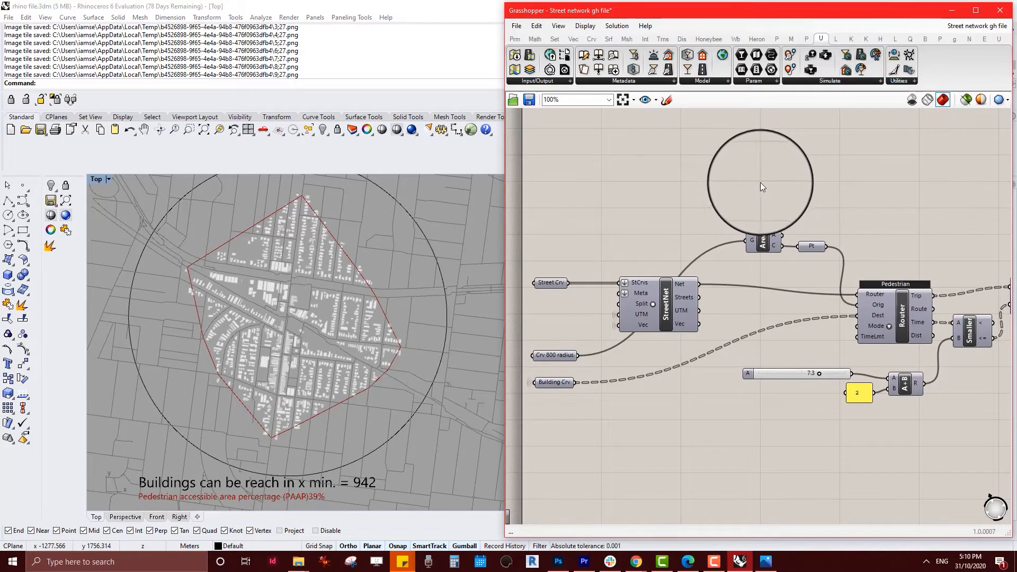
Step: Delete the routing and visualisation components, keeping only the Street Crv, Crv 800 radius and Building Crv parameters
{"action": "scroll", "coordinate": [765, 183], "scroll_direction": "down", "scroll_amount": 5}
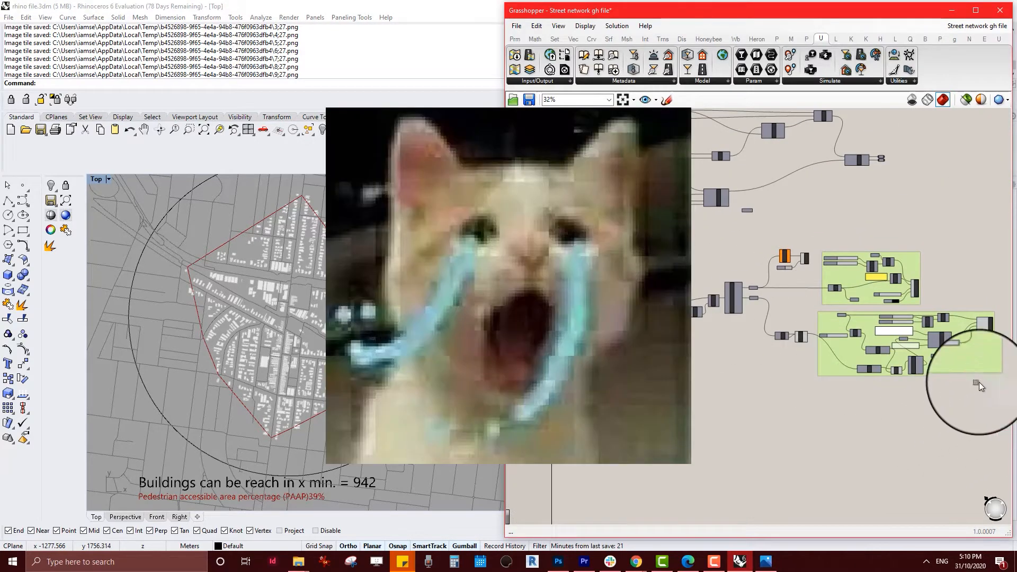
{"action": "left_click_drag", "start_coordinate": [998, 400], "coordinate": [666, 237]}
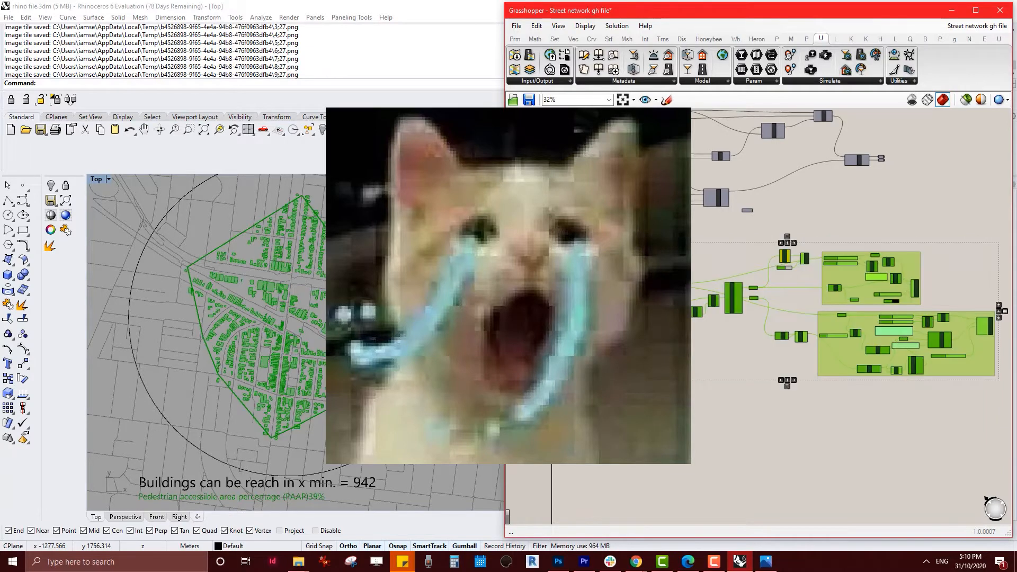
{"action": "key", "text": "Delete"}
{"action": "scroll", "coordinate": [668, 283], "scroll_direction": "up", "scroll_amount": 6}
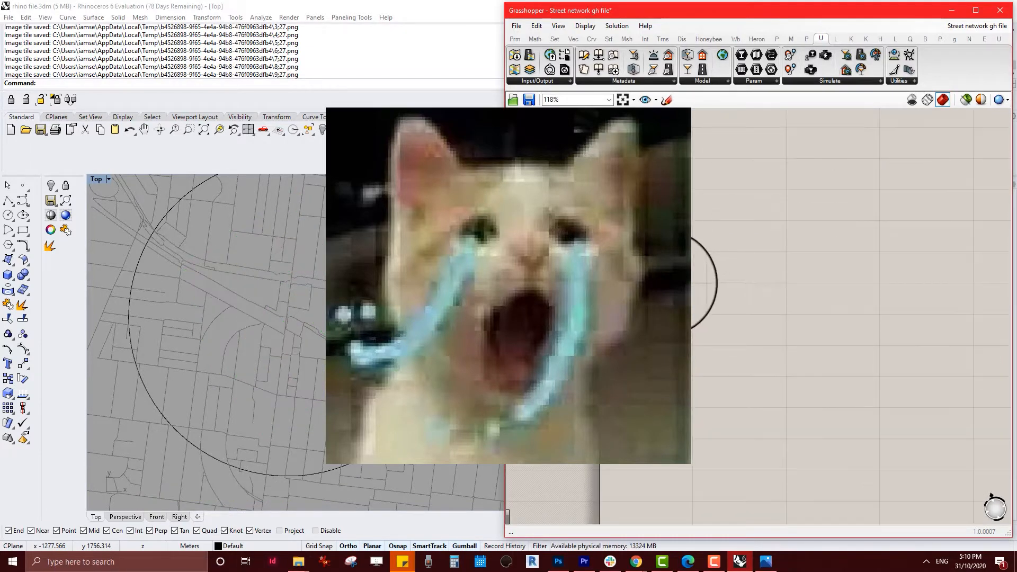
Step: Inspect the street map and circle in the Top viewport against the Street Crv and Crv 800 radius parameters
{"action": "right_click_drag", "start_coordinate": [294, 277], "coordinate": [295, 301]}
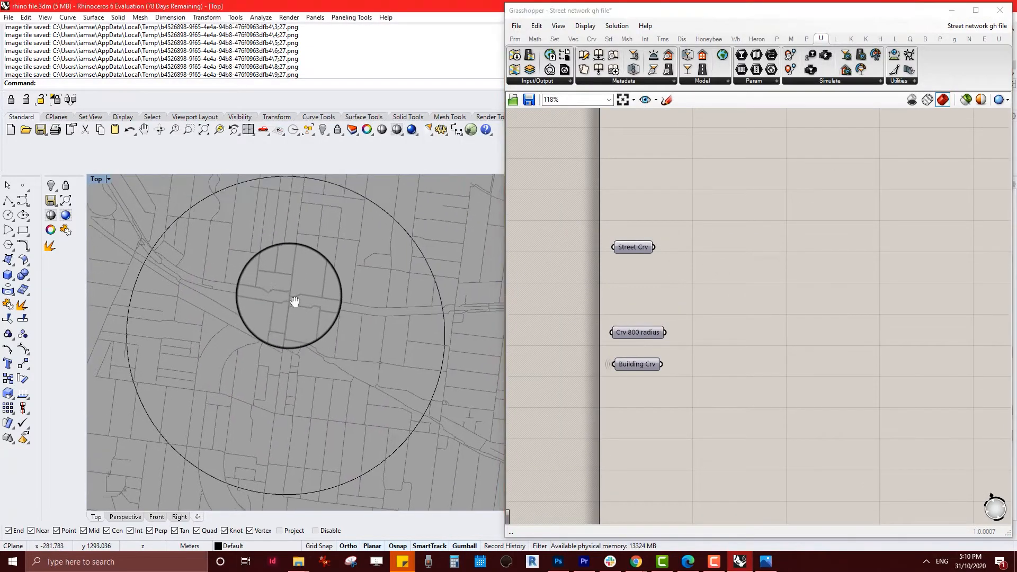
{"action": "left_click", "coordinate": [650, 247]}
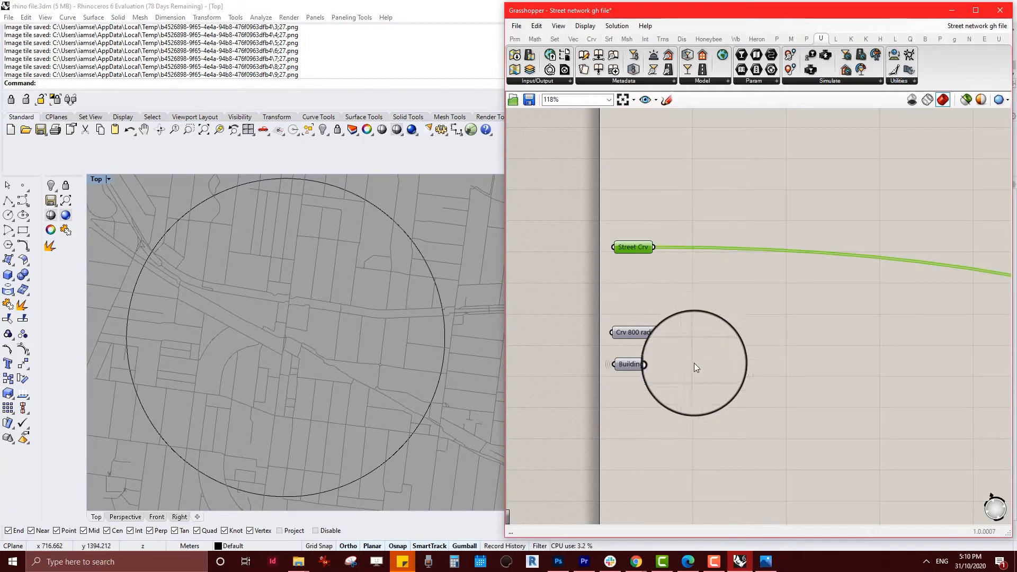
{"action": "left_click", "coordinate": [627, 273]}
{"action": "left_click", "coordinate": [635, 332]}
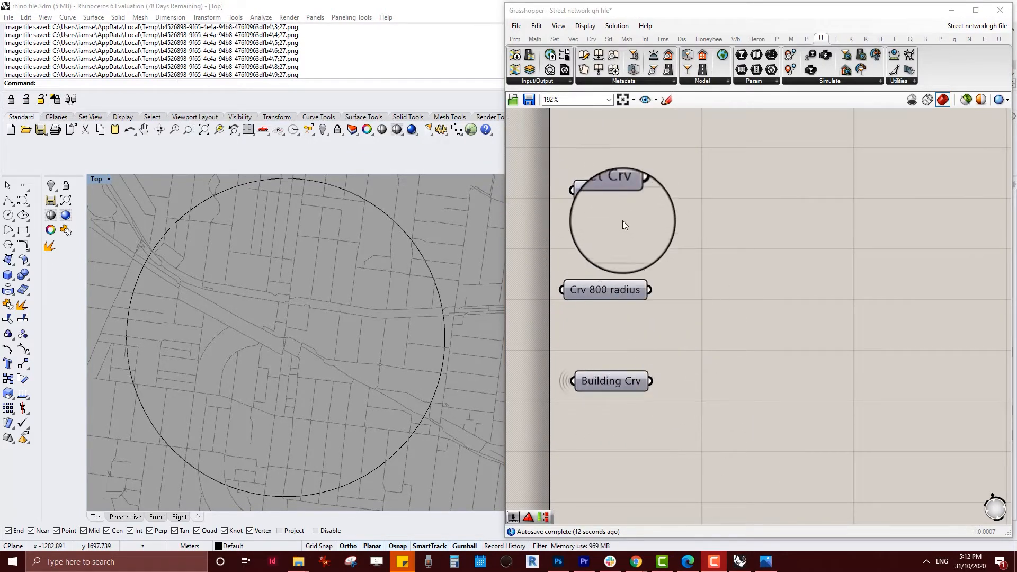
{"action": "left_click", "coordinate": [602, 192]}
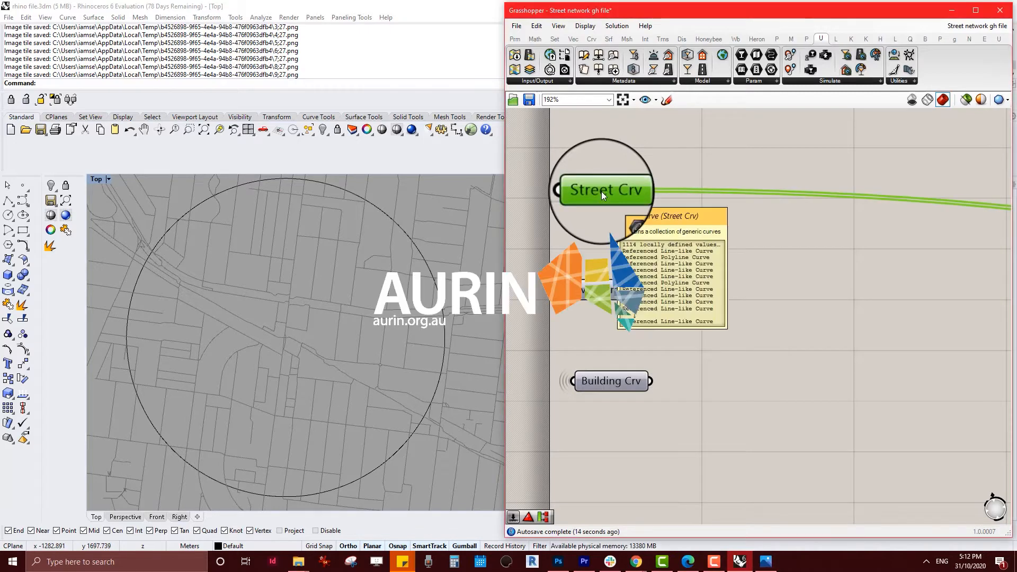
{"action": "left_click", "coordinate": [600, 219]}
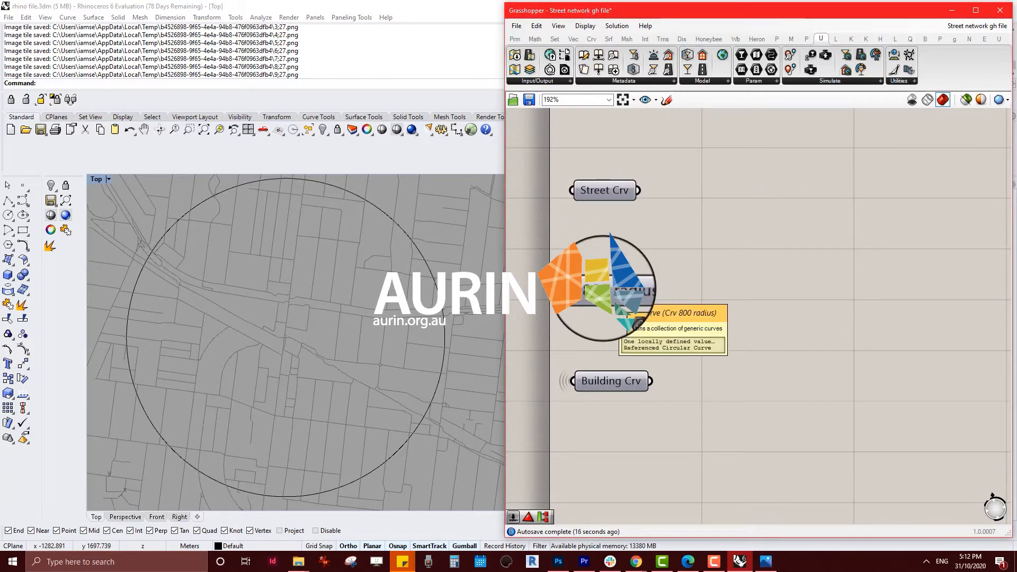
{"action": "left_click", "coordinate": [614, 282]}
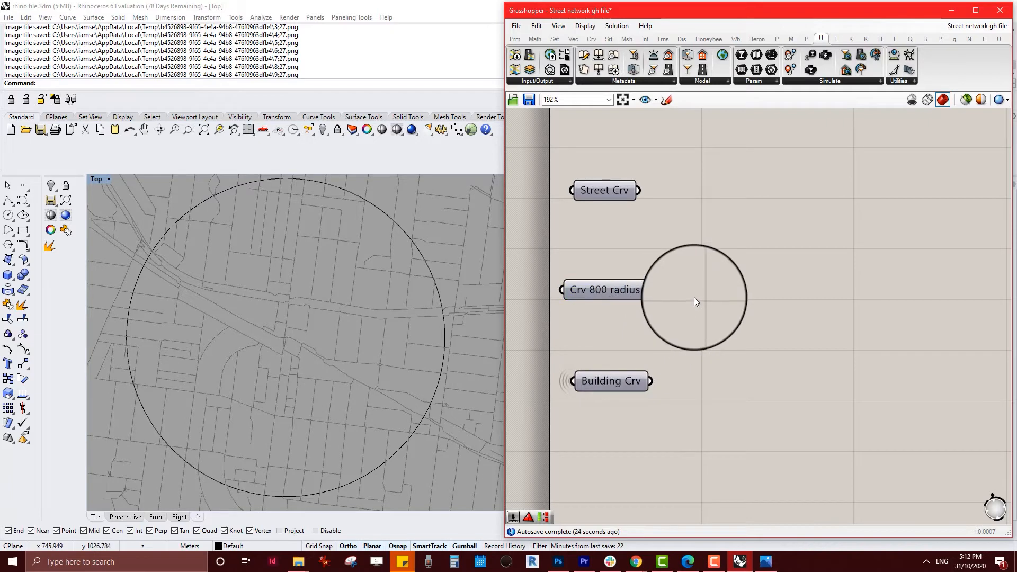
Step: Add an Area component and connect the Crv 800 radius parameter to its G input
{"action": "double_click", "coordinate": [694, 297]}
{"action": "type", "text": "area"}
{"action": "key", "text": "Return"}
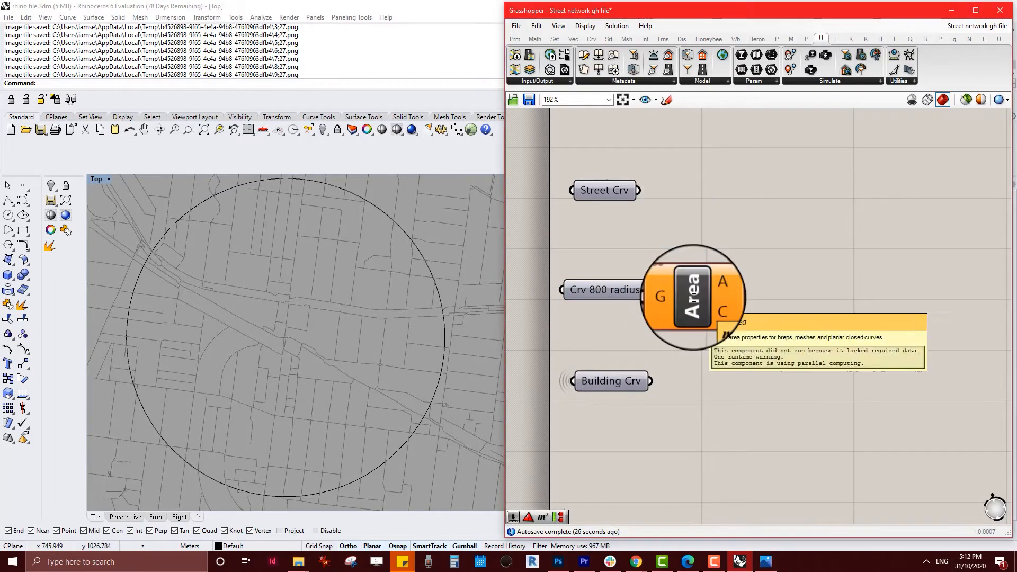
{"action": "left_click_drag", "start_coordinate": [648, 290], "coordinate": [686, 291]}
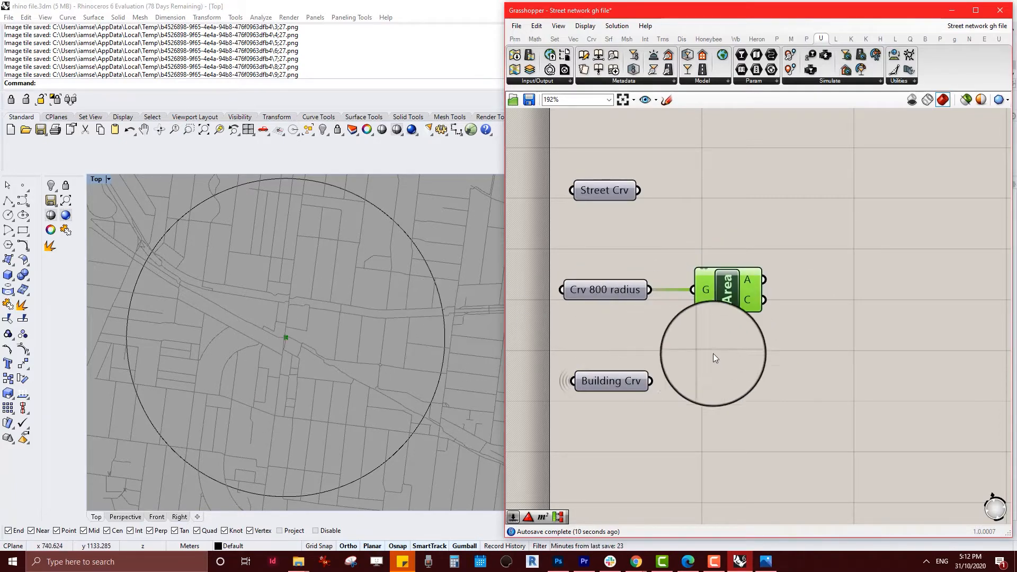
{"action": "right_click_drag", "start_coordinate": [777, 392], "coordinate": [753, 396]}
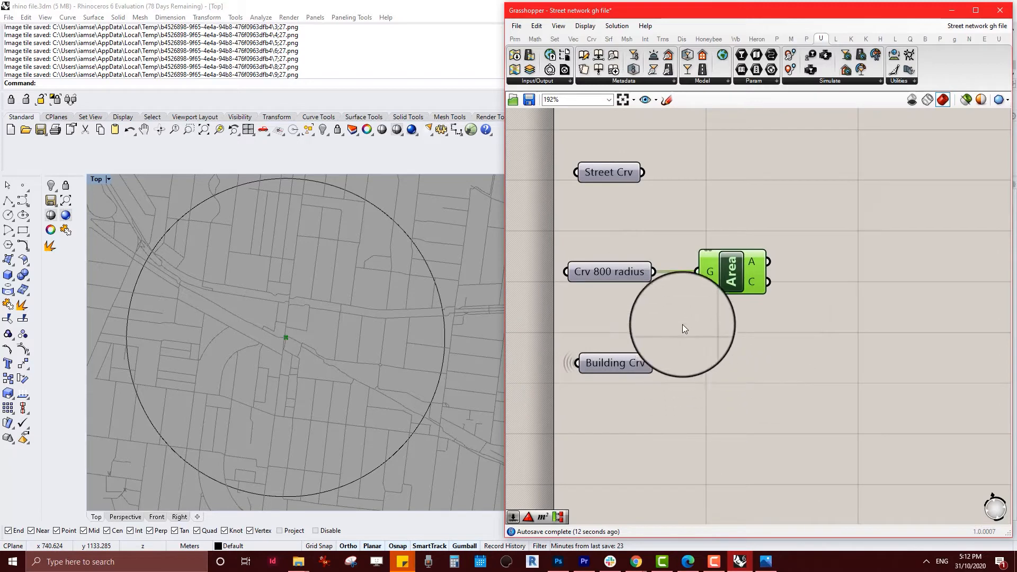
Step: Inspect the Crv 800 radius and Building Crv parameters and the wire feeding the building curves
{"action": "mouse_move", "coordinate": [612, 274]}
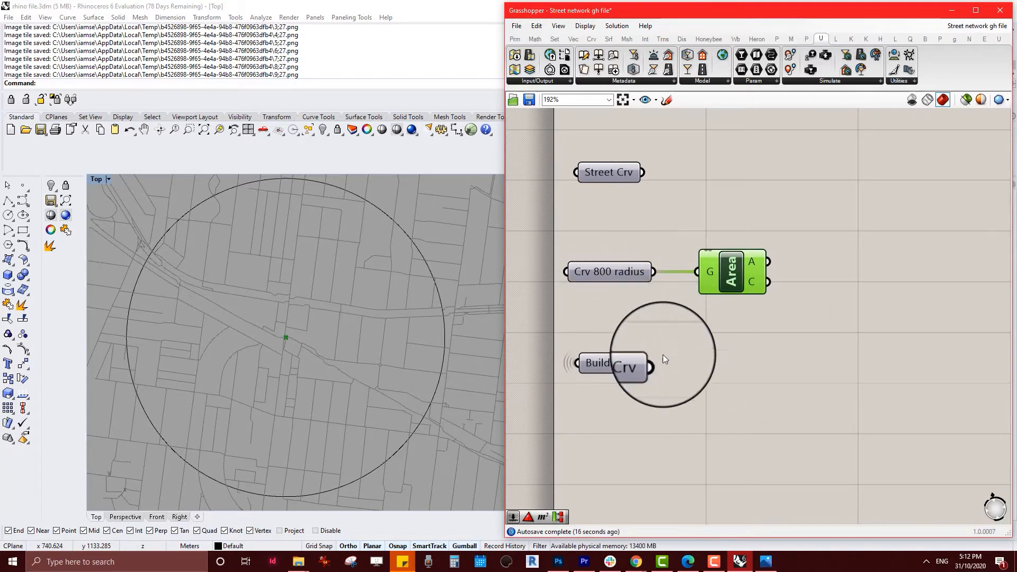
{"action": "left_click", "coordinate": [596, 358]}
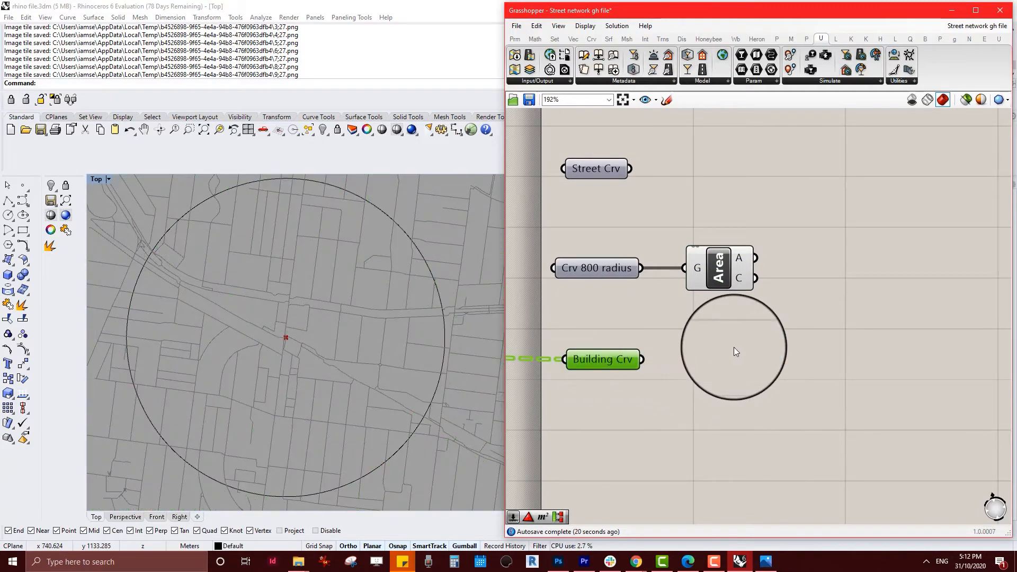
{"action": "left_click", "coordinate": [733, 347]}
{"action": "left_click", "coordinate": [615, 356]}
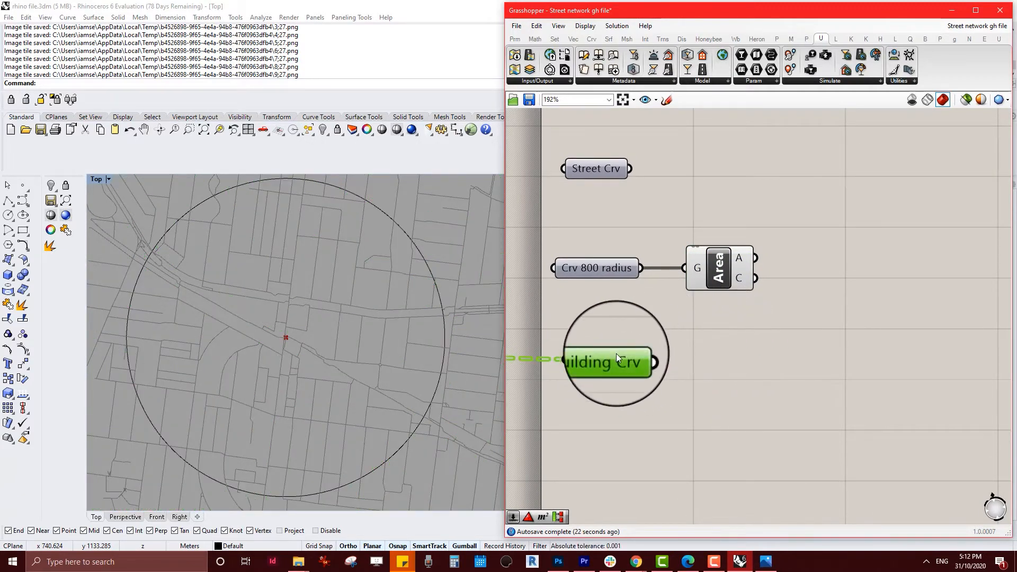
Step: Add a Create Street Network component and connect the Street Crv parameter to its StCrvs input
{"action": "left_click", "coordinate": [748, 329]}
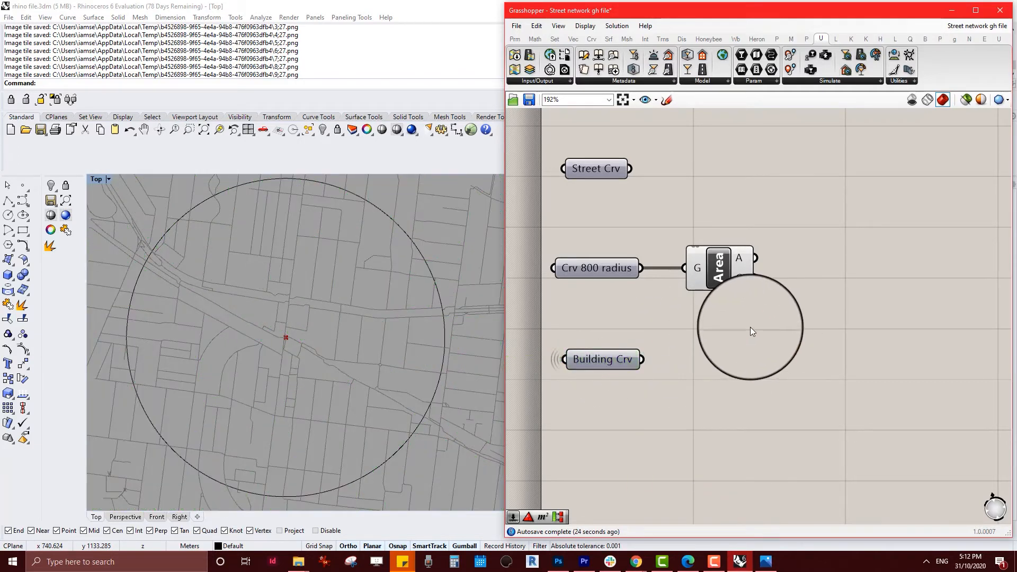
{"action": "scroll", "coordinate": [790, 339], "scroll_direction": "down", "scroll_amount": 4}
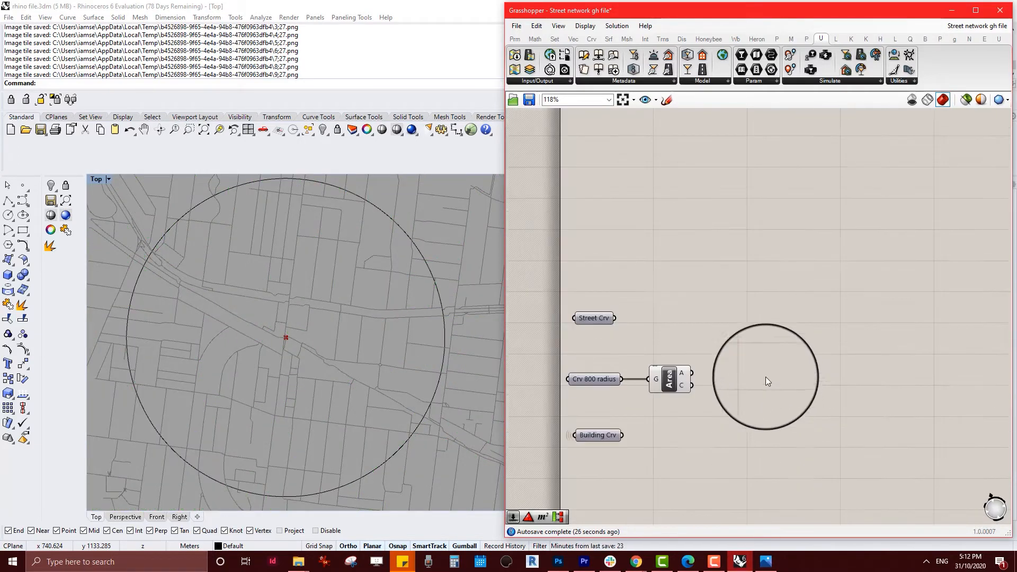
{"action": "left_click", "coordinate": [716, 79]}
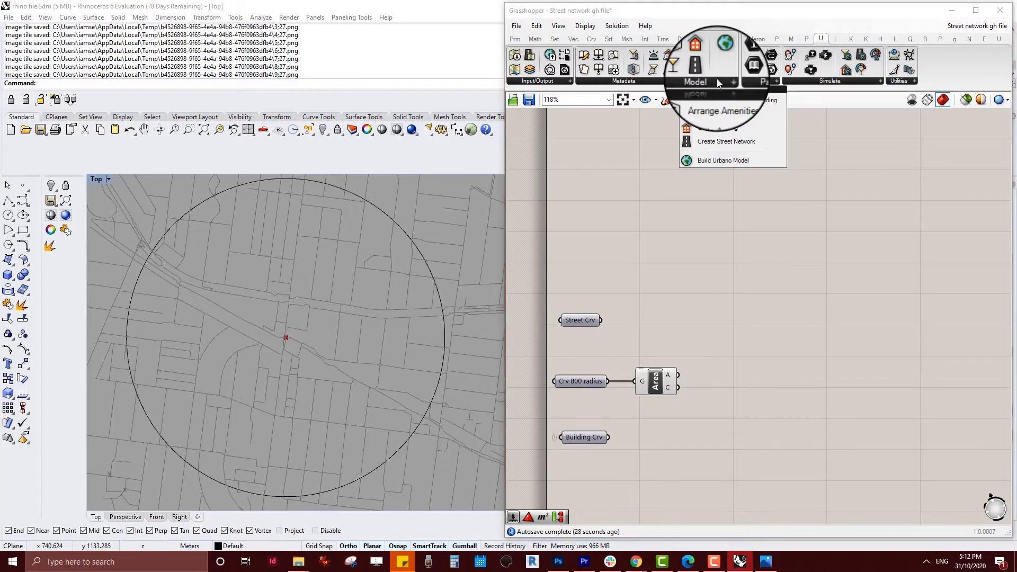
{"action": "left_click_drag", "start_coordinate": [736, 139], "coordinate": [745, 321]}
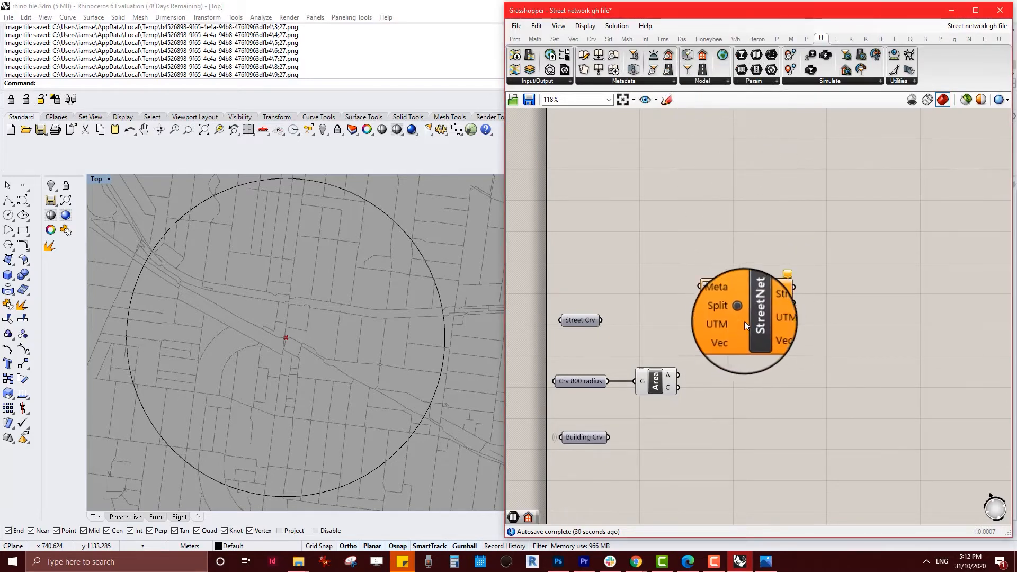
{"action": "left_click_drag", "start_coordinate": [600, 320], "coordinate": [714, 306]}
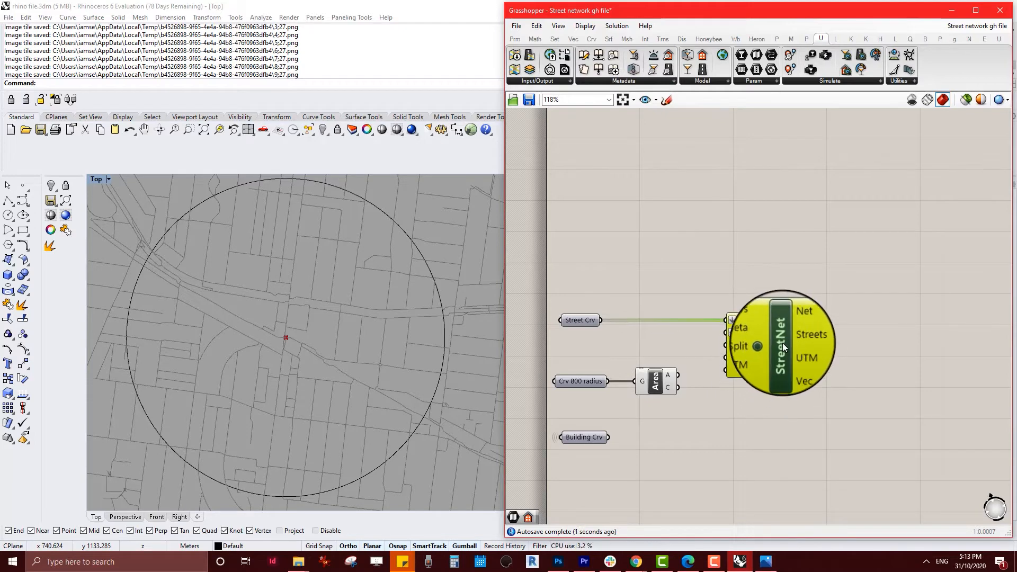
Step: Examine the StreetNet component's Split option and read the warnings about its missing inputs
{"action": "scroll", "coordinate": [765, 343], "scroll_direction": "up", "scroll_amount": 1}
{"action": "scroll", "coordinate": [764, 346], "scroll_direction": "up", "scroll_amount": 5}
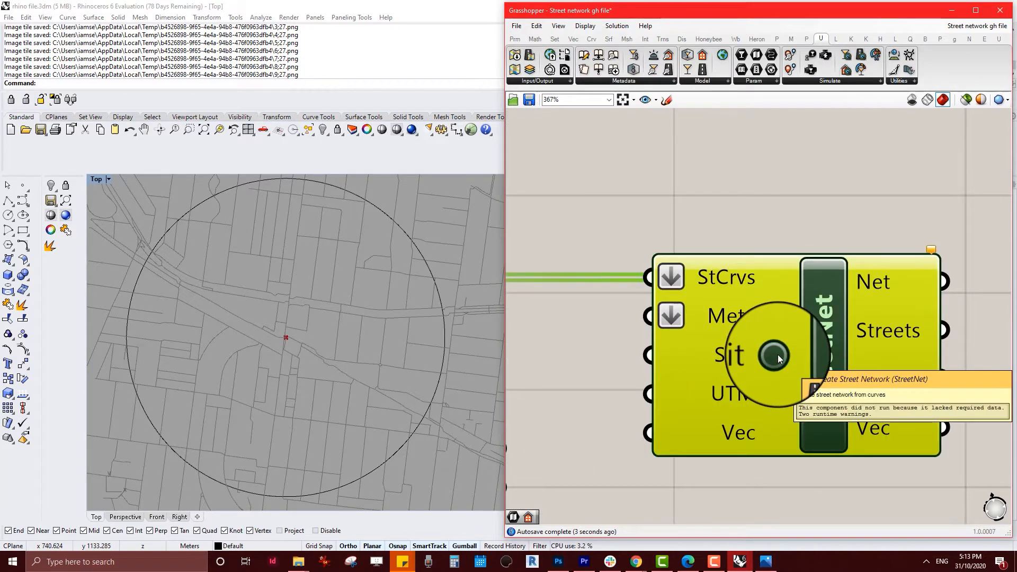
{"action": "scroll", "coordinate": [688, 355], "scroll_direction": "down", "scroll_amount": 3}
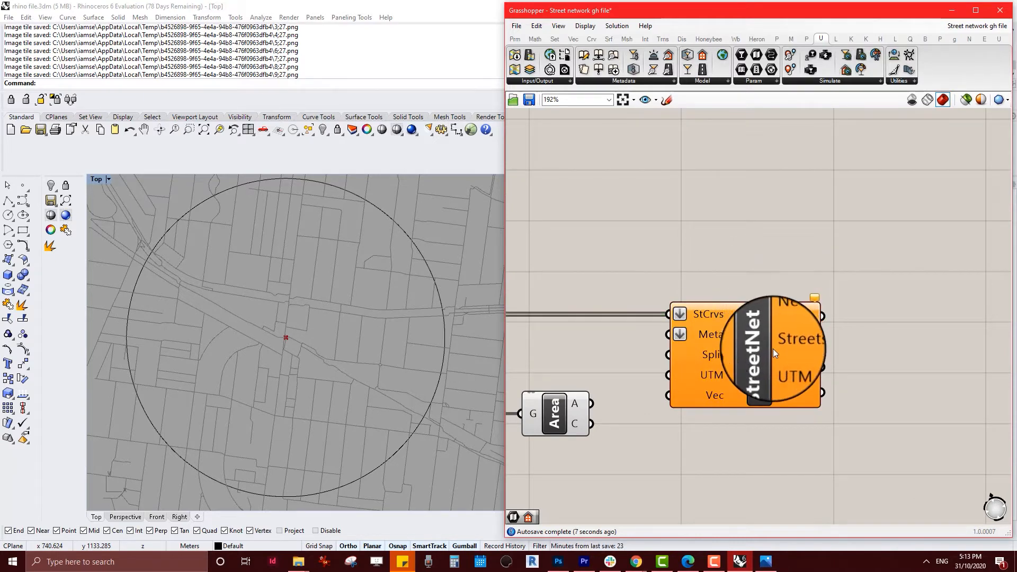
{"action": "scroll", "coordinate": [752, 336], "scroll_direction": "down", "scroll_amount": 1}
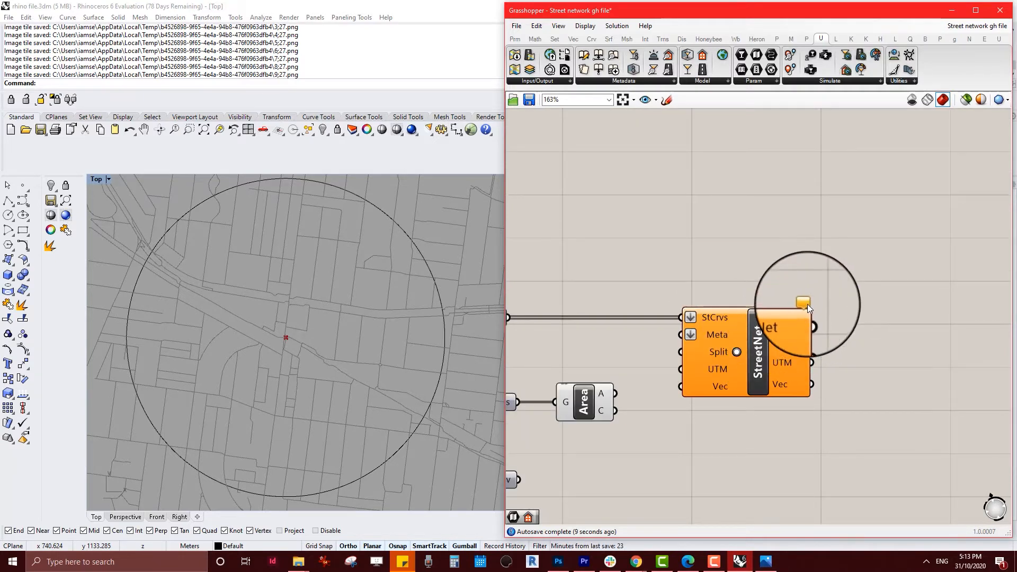
{"action": "scroll", "coordinate": [811, 297], "scroll_direction": "down", "scroll_amount": 3}
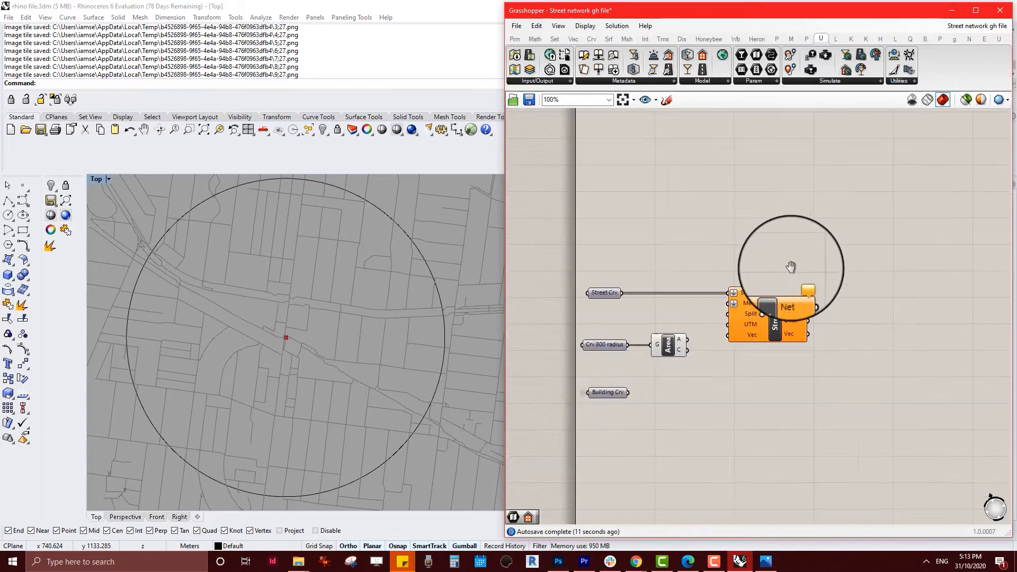
{"action": "scroll", "coordinate": [790, 267], "scroll_direction": "up", "scroll_amount": 5}
{"action": "mouse_move", "coordinate": [766, 389]}
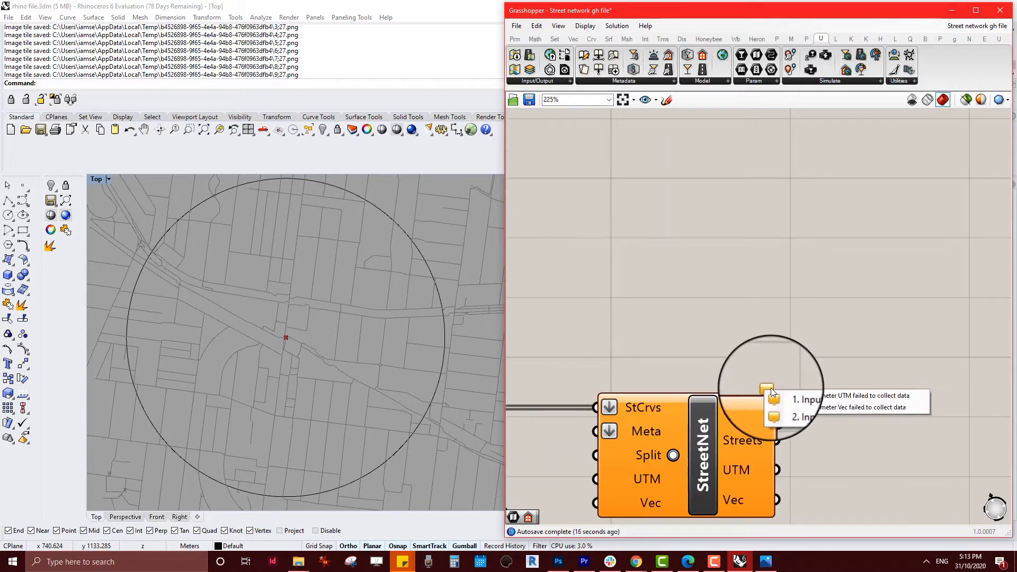
Step: Move StreetNet up near ImportOSM and connect ImportOSM's UTM and Vec outputs to StreetNet's UTM and Vec inputs
{"action": "scroll", "coordinate": [842, 313], "scroll_direction": "down", "scroll_amount": 3}
{"action": "right_click_drag", "start_coordinate": [842, 313], "coordinate": [823, 326]}
{"action": "left_click_drag", "start_coordinate": [738, 397], "coordinate": [819, 250]}
{"action": "scroll", "coordinate": [806, 228], "scroll_direction": "down", "scroll_amount": 4}
{"action": "right_click_drag", "start_coordinate": [806, 228], "coordinate": [790, 288]}
{"action": "scroll", "coordinate": [775, 162], "scroll_direction": "up", "scroll_amount": 3}
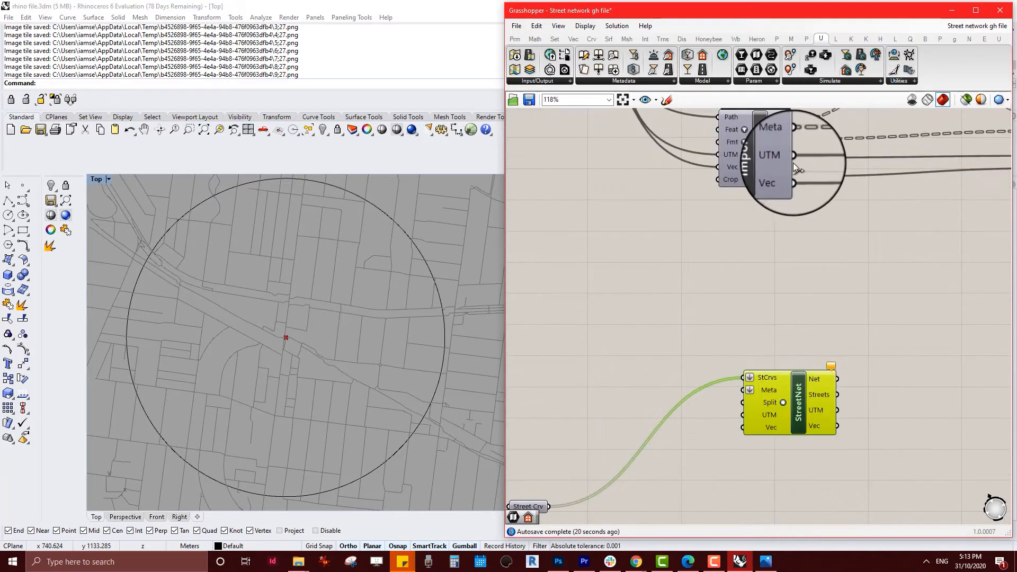
{"action": "left_click_drag", "start_coordinate": [793, 154], "coordinate": [742, 415]}
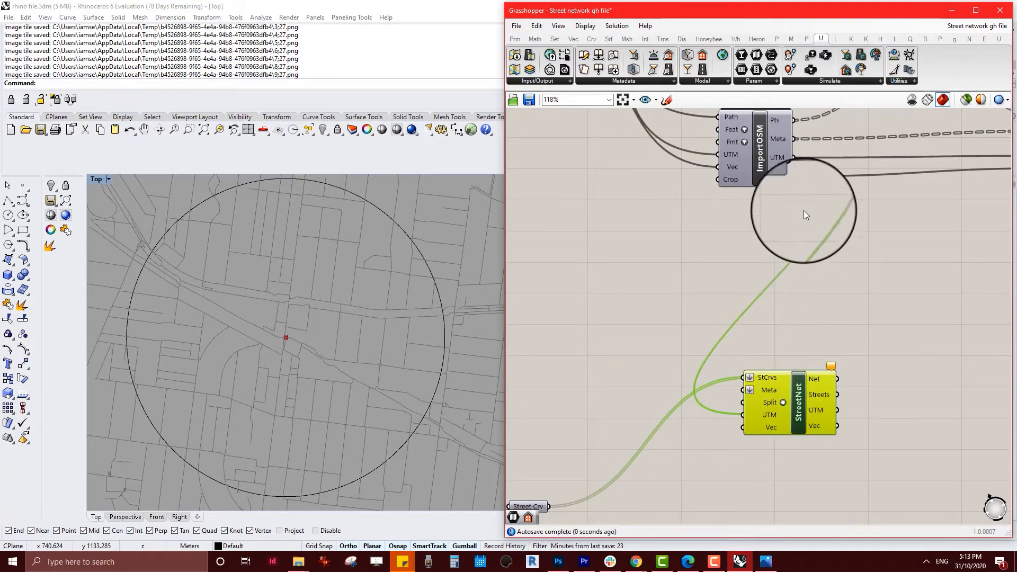
{"action": "left_click_drag", "start_coordinate": [793, 176], "coordinate": [741, 427]}
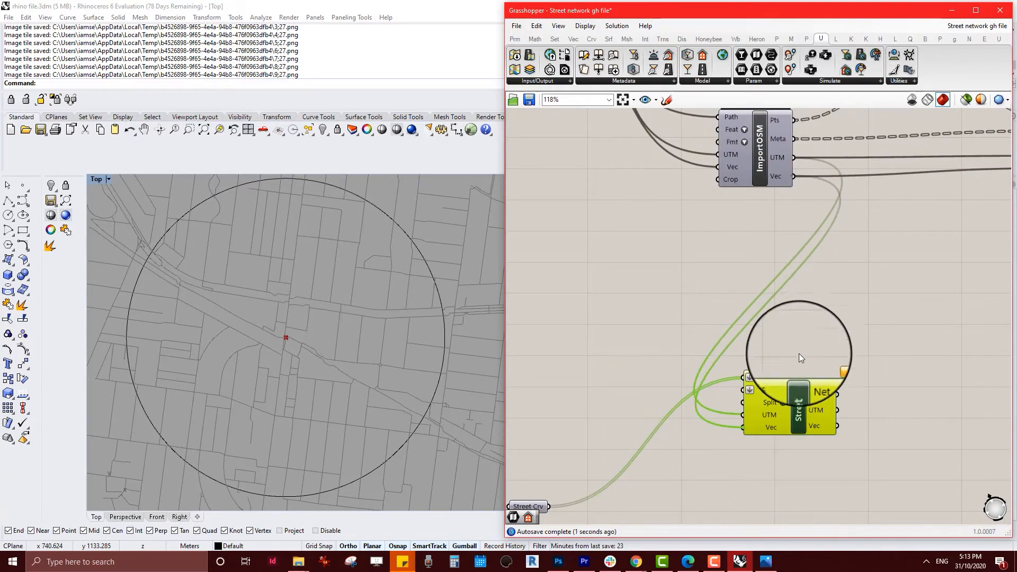
{"action": "right_click_drag", "start_coordinate": [799, 354], "coordinate": [805, 281]}
{"action": "scroll", "coordinate": [746, 252], "scroll_direction": "down", "scroll_amount": 1}
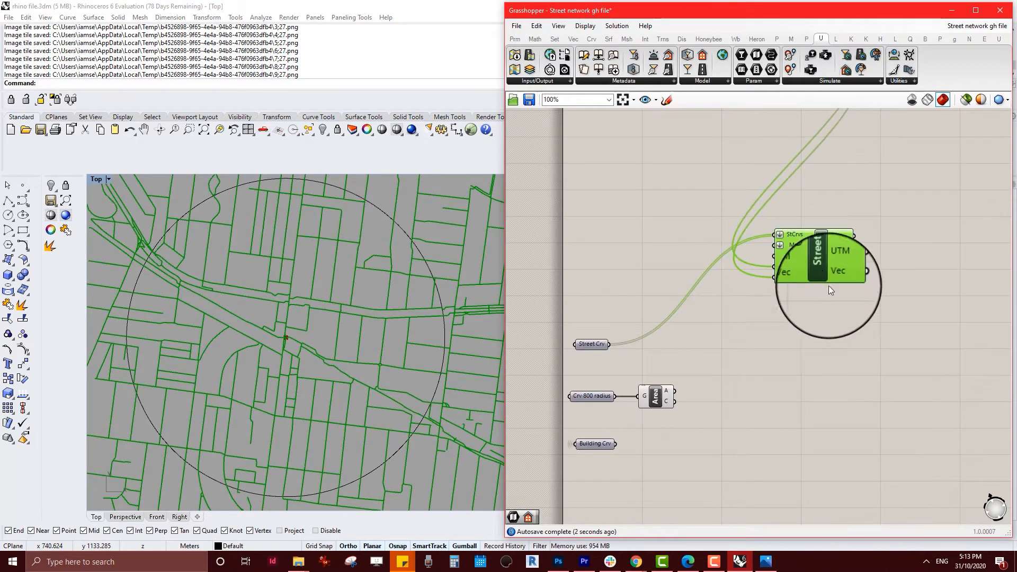
Step: Move the StreetNet component back down closer to the Area component and deselect it
{"action": "left_click", "coordinate": [828, 285]}
{"action": "right_click_drag", "start_coordinate": [873, 332], "coordinate": [753, 291]}
{"action": "left_click", "coordinate": [793, 319]}
{"action": "left_click", "coordinate": [857, 297]}
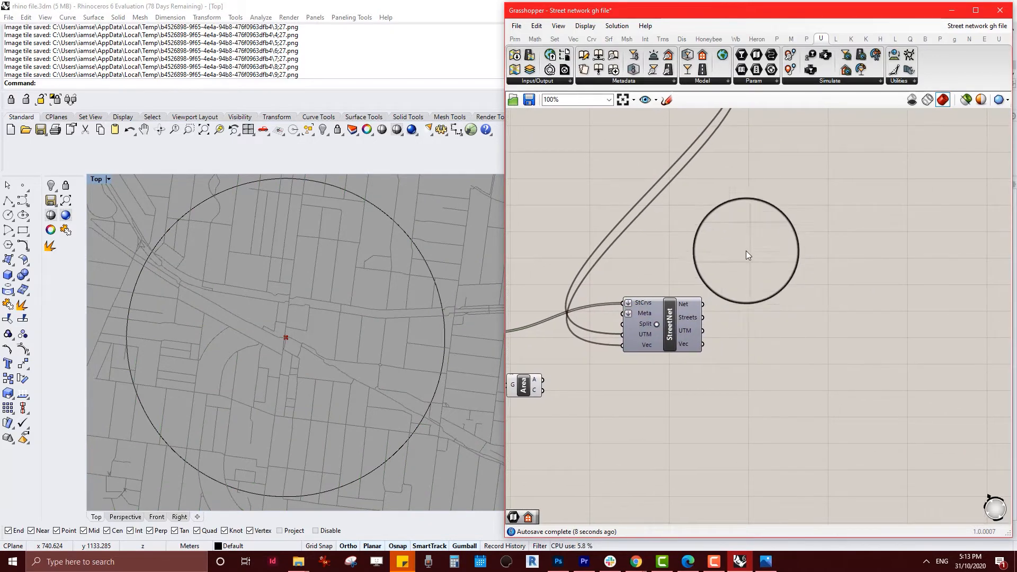
Step: Add a Router component beside StreetNet and connect StreetNet's Net output to its Router input
{"action": "left_click", "coordinate": [830, 81]}
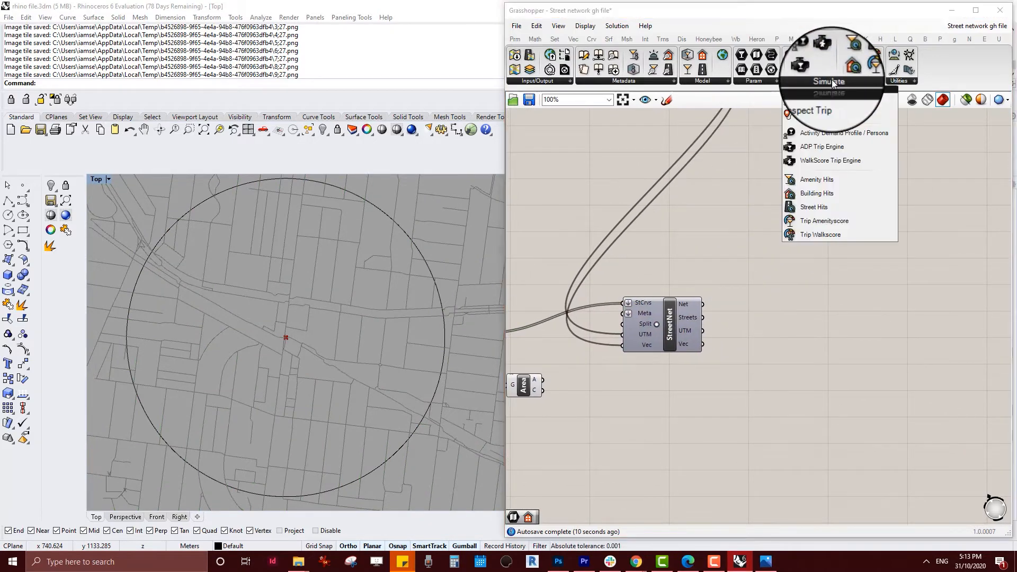
{"action": "left_click", "coordinate": [838, 116]}
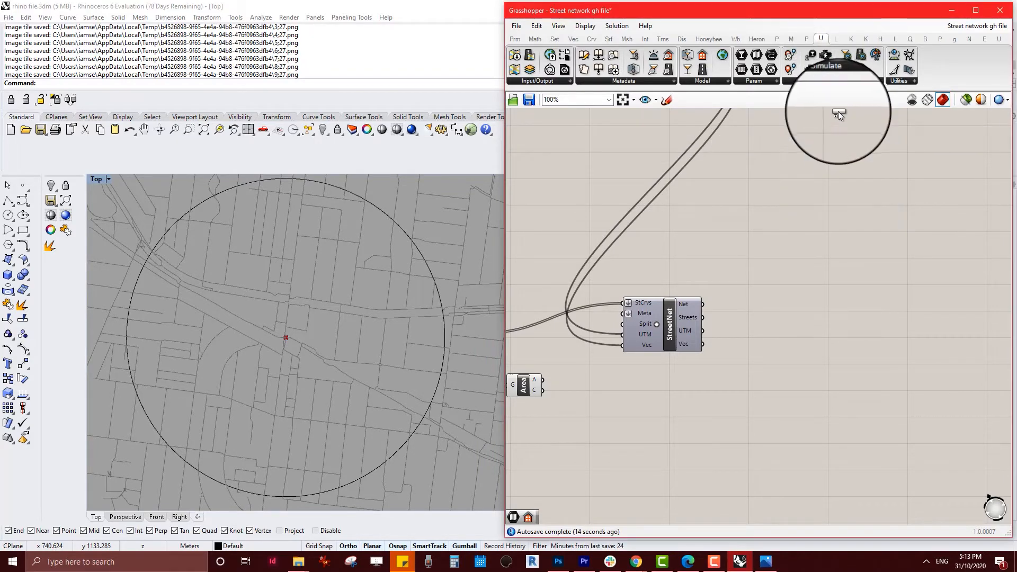
{"action": "left_click", "coordinate": [788, 303]}
{"action": "scroll", "coordinate": [788, 303], "scroll_direction": "up", "scroll_amount": 2}
{"action": "left_click_drag", "start_coordinate": [788, 303], "coordinate": [825, 316]}
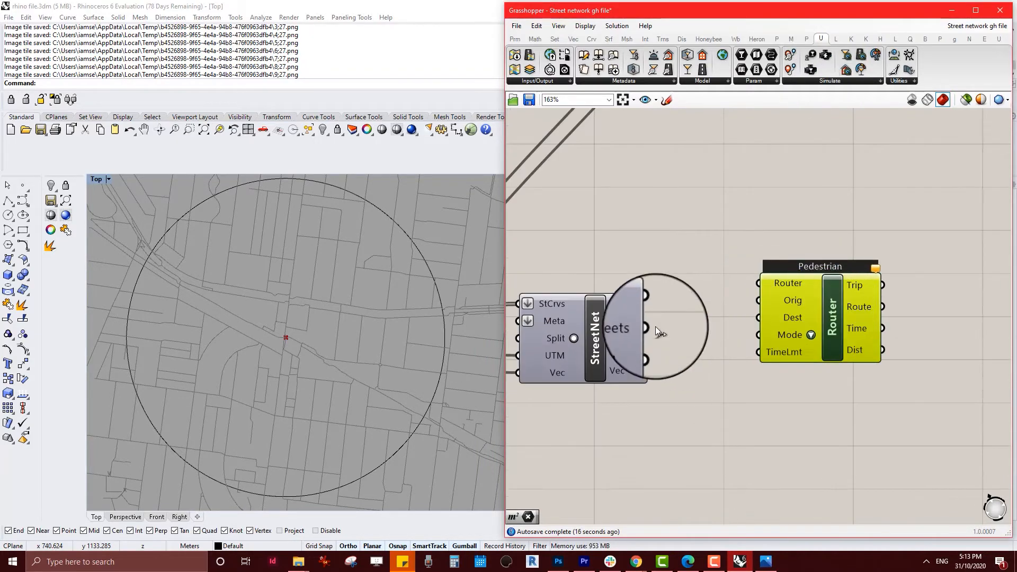
{"action": "left_click_drag", "start_coordinate": [653, 303], "coordinate": [781, 277]}
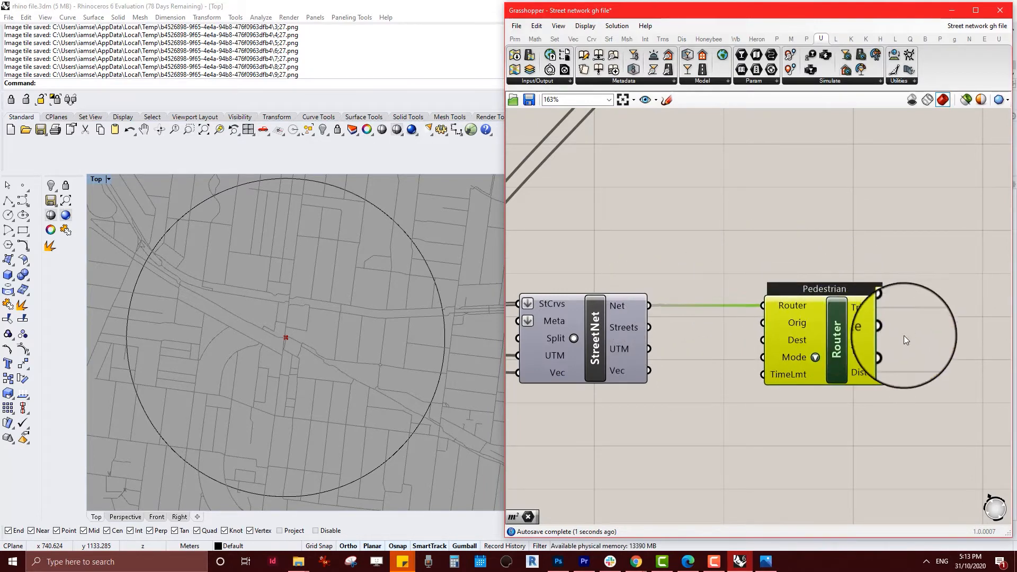
Step: Connect Area's C output to the Router's Orig input and the Building Crv parameter to its Dest input
{"action": "scroll", "coordinate": [844, 302], "scroll_direction": "down", "scroll_amount": 3}
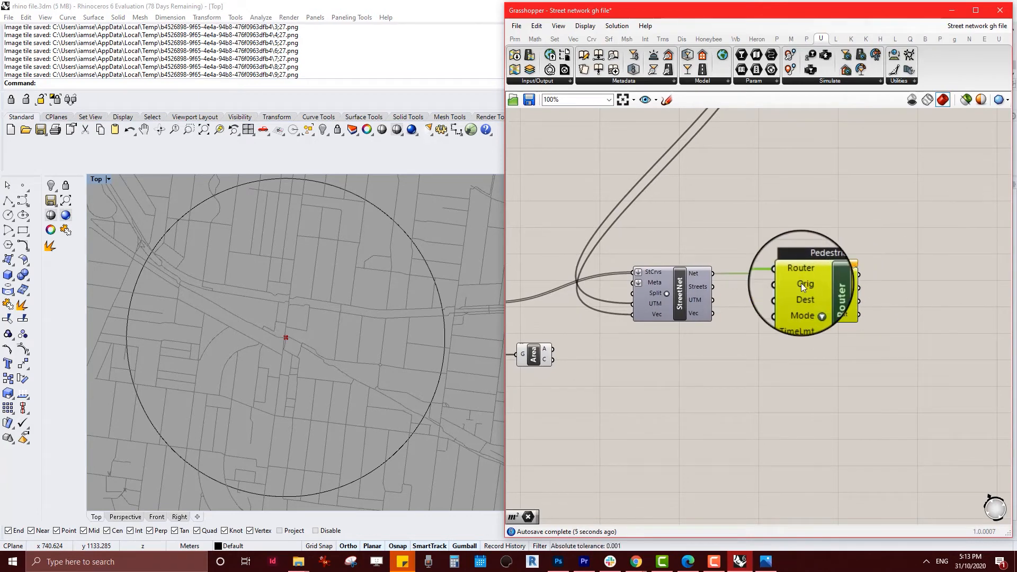
{"action": "scroll", "coordinate": [789, 292], "scroll_direction": "down", "scroll_amount": 4}
{"action": "scroll", "coordinate": [704, 329], "scroll_direction": "up", "scroll_amount": 5}
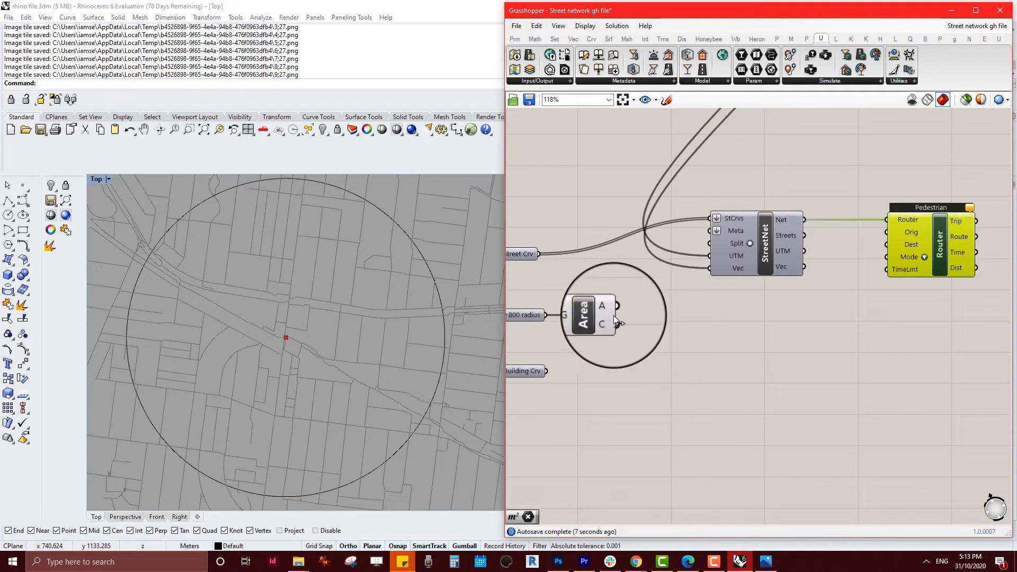
{"action": "left_click", "coordinate": [536, 317]}
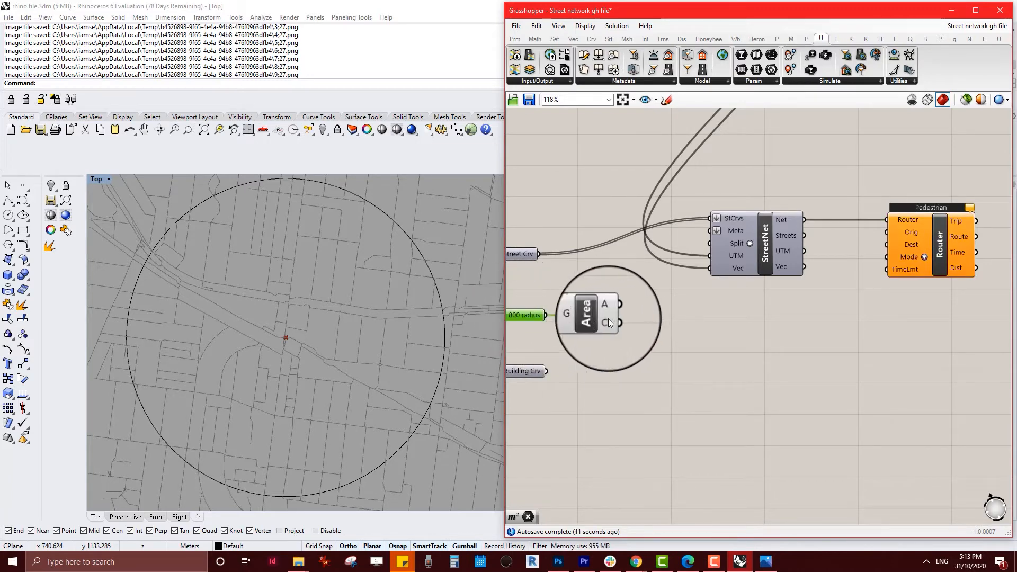
{"action": "left_click_drag", "start_coordinate": [620, 322], "coordinate": [927, 234]}
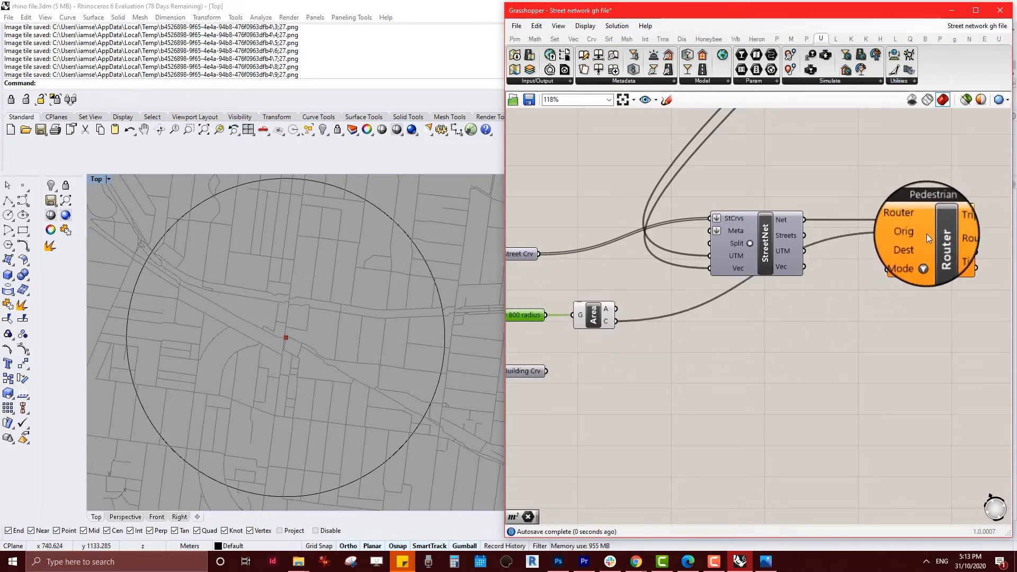
{"action": "left_click", "coordinate": [926, 302]}
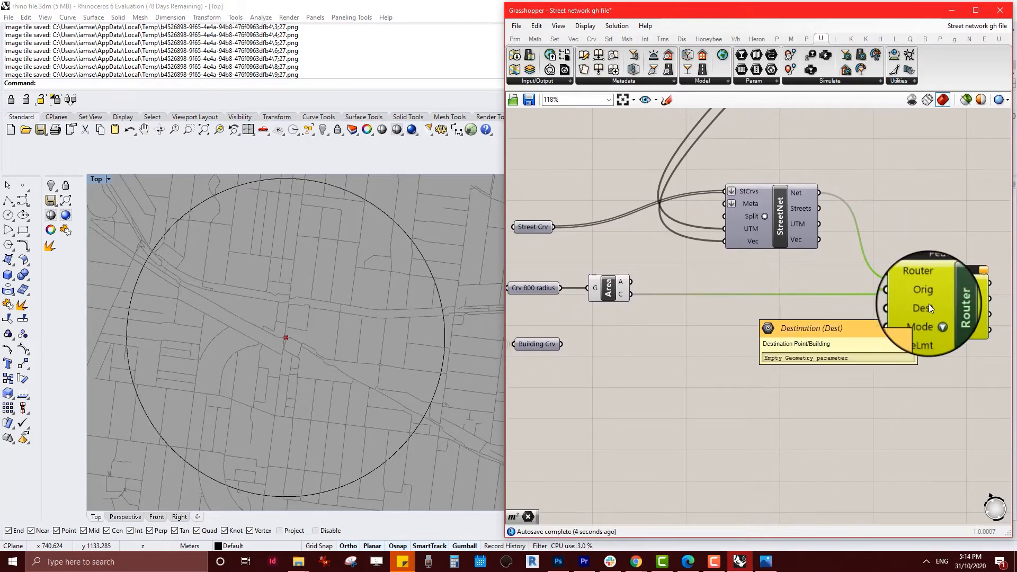
{"action": "left_click", "coordinate": [536, 344]}
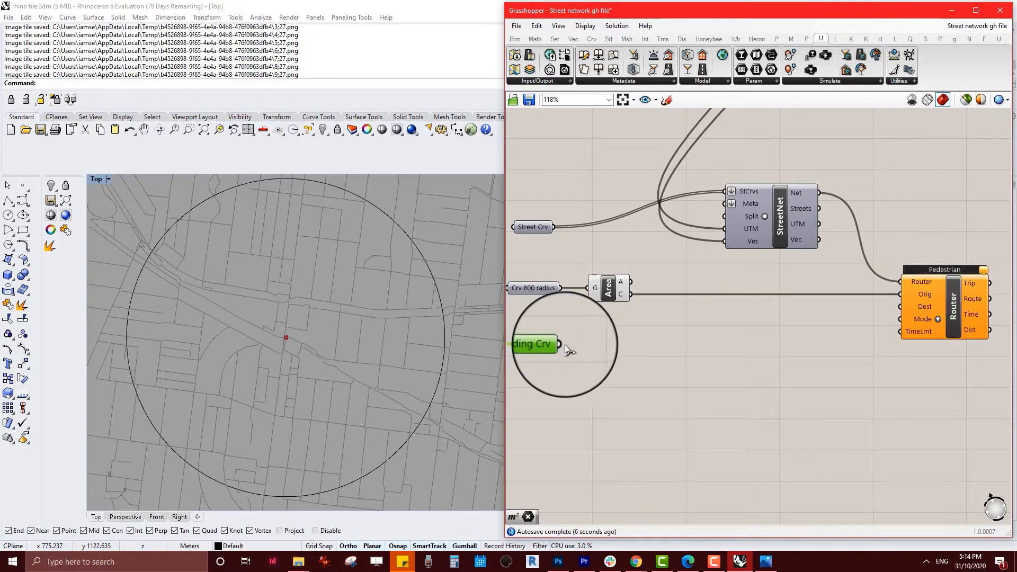
{"action": "left_click_drag", "start_coordinate": [562, 344], "coordinate": [900, 306]}
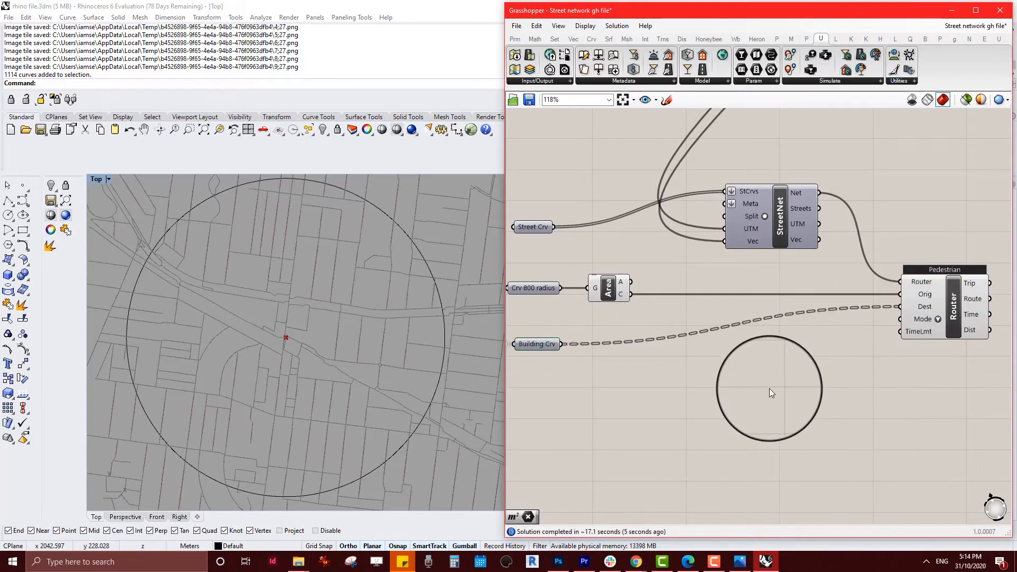
Step: Choose Pedestrian as the travel mode of the Router component
{"action": "scroll", "coordinate": [784, 371], "scroll_direction": "down", "scroll_amount": 3}
{"action": "right_click_drag", "start_coordinate": [803, 340], "coordinate": [809, 331]}
{"action": "scroll", "coordinate": [923, 285], "scroll_direction": "up", "scroll_amount": 3}
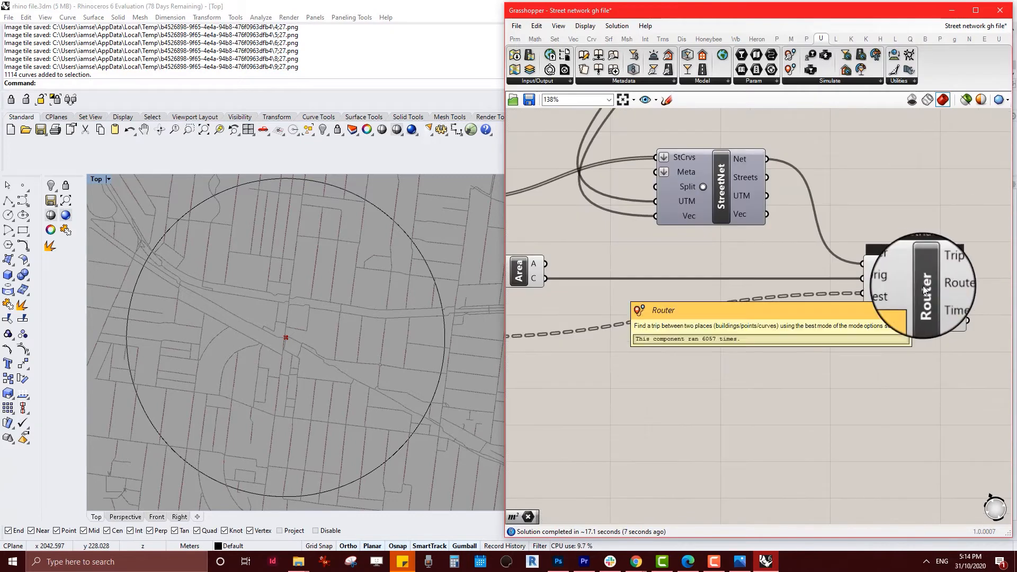
{"action": "scroll", "coordinate": [899, 324], "scroll_direction": "up", "scroll_amount": 3}
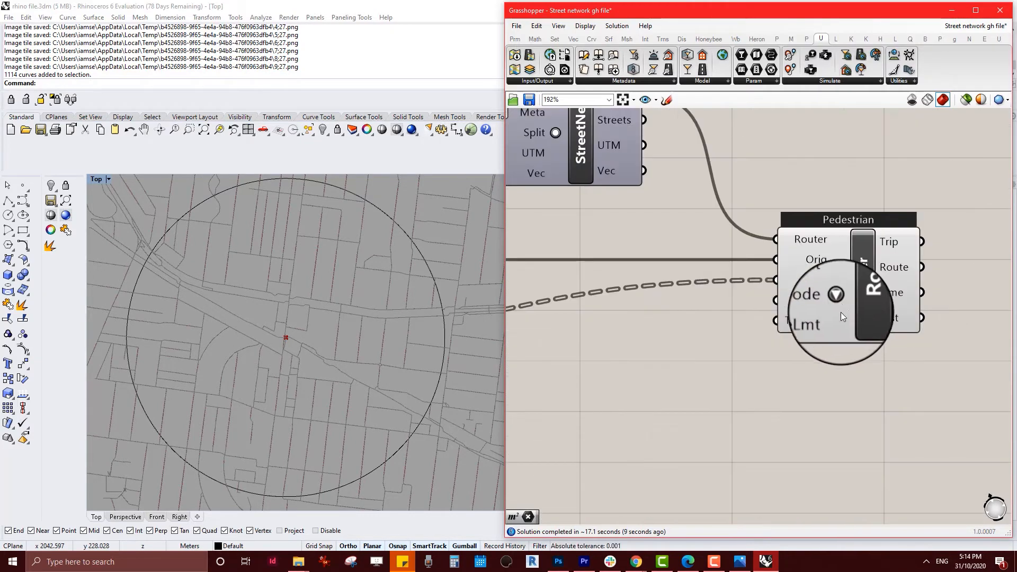
{"action": "left_click", "coordinate": [840, 300]}
{"action": "left_click", "coordinate": [860, 305]}
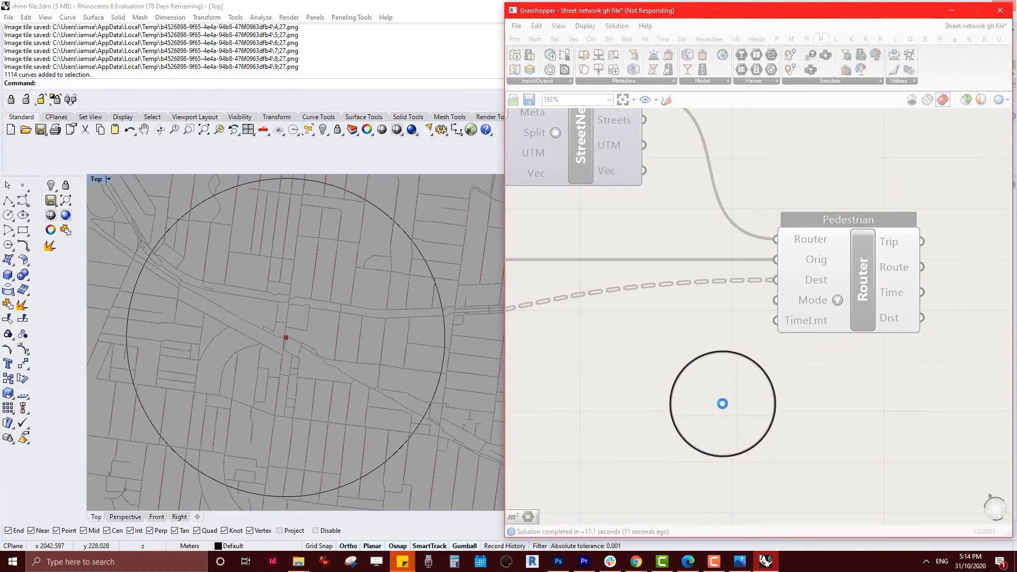
Step: Add a Dispatch component beside the Router and connect the Router's Trip output to its L input
{"action": "scroll", "coordinate": [749, 352], "scroll_direction": "down", "scroll_amount": 3}
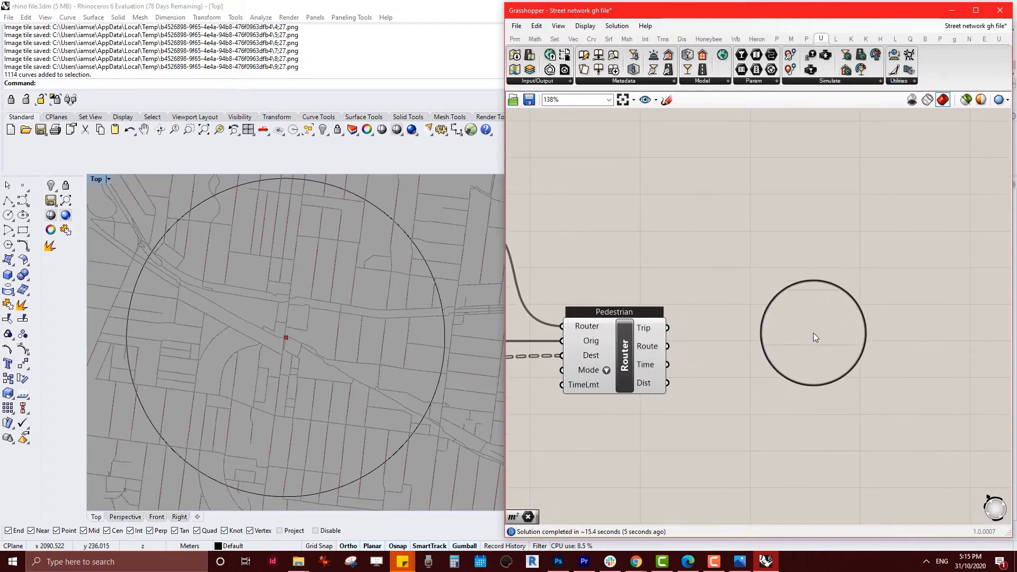
{"action": "right_click_drag", "start_coordinate": [815, 338], "coordinate": [825, 302]}
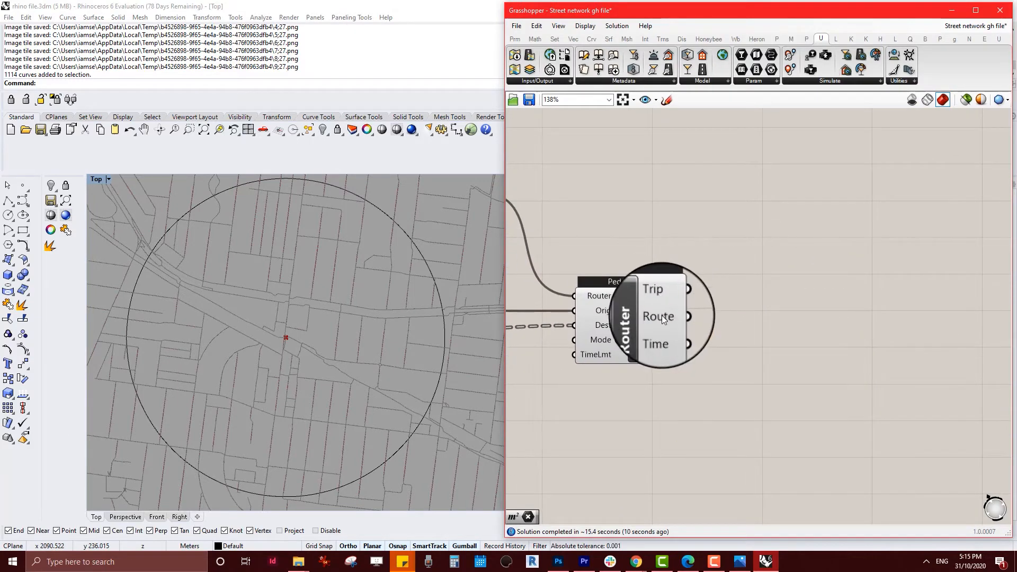
{"action": "mouse_move", "coordinate": [656, 337]}
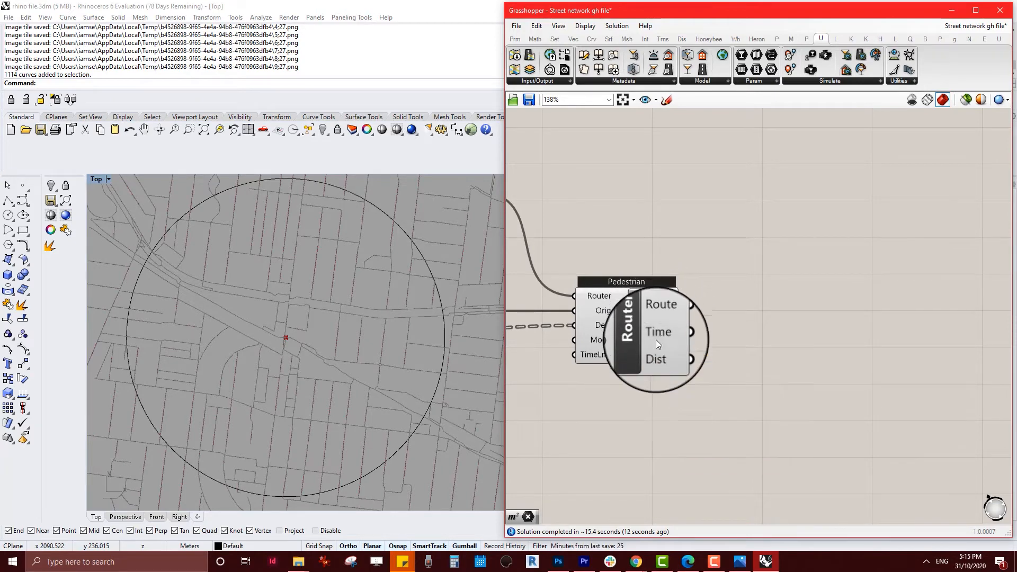
{"action": "right_click_drag", "start_coordinate": [796, 338], "coordinate": [700, 348]}
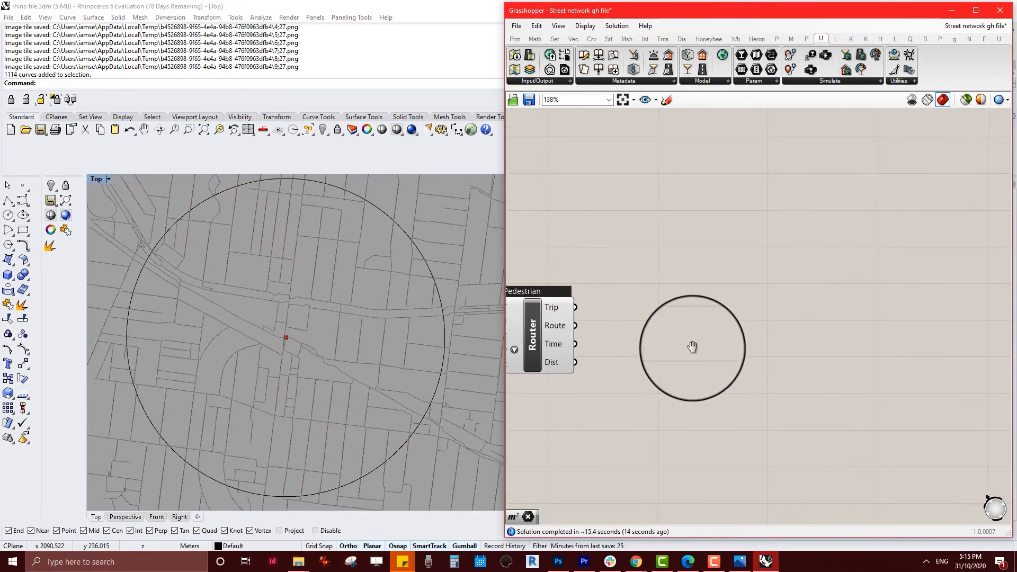
{"action": "double_click", "coordinate": [770, 300]}
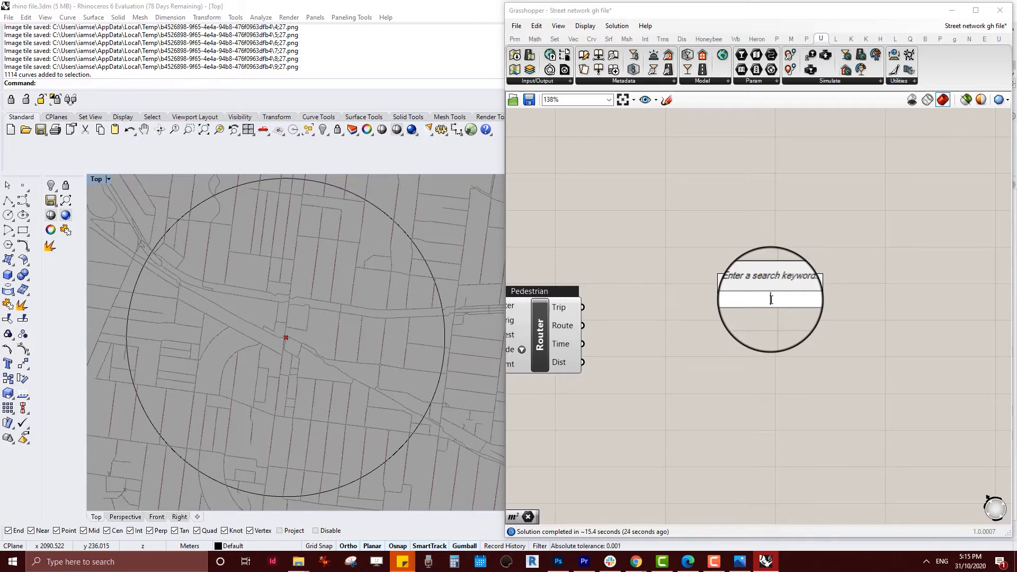
{"action": "type", "text": "disp"}
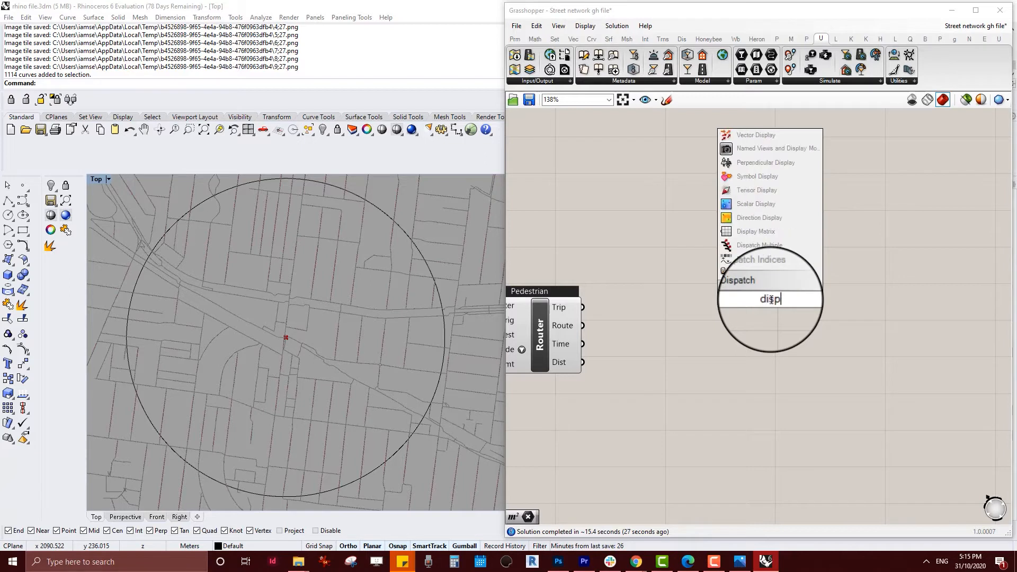
{"action": "key", "text": "Return"}
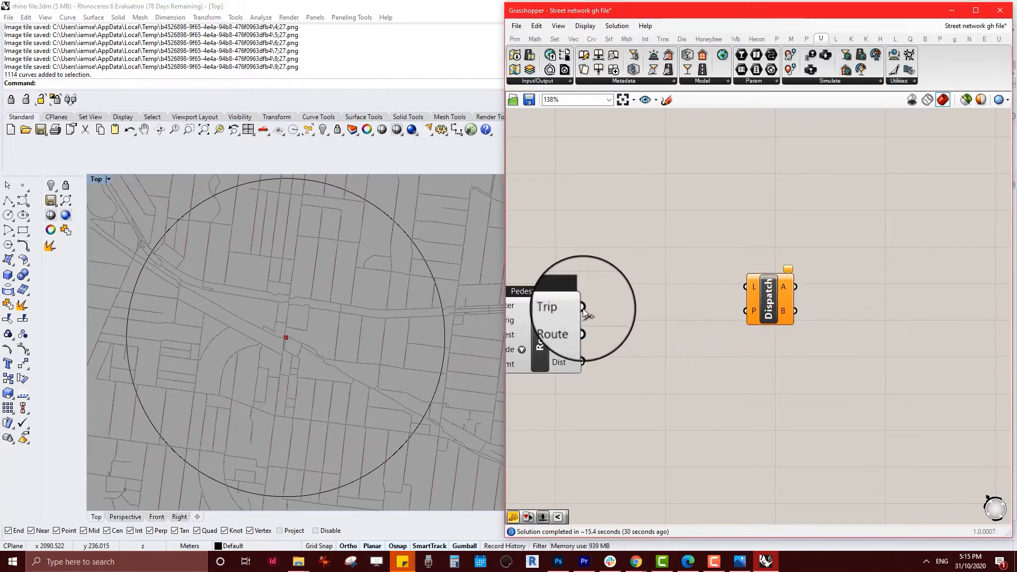
{"action": "left_click_drag", "start_coordinate": [583, 307], "coordinate": [735, 330]}
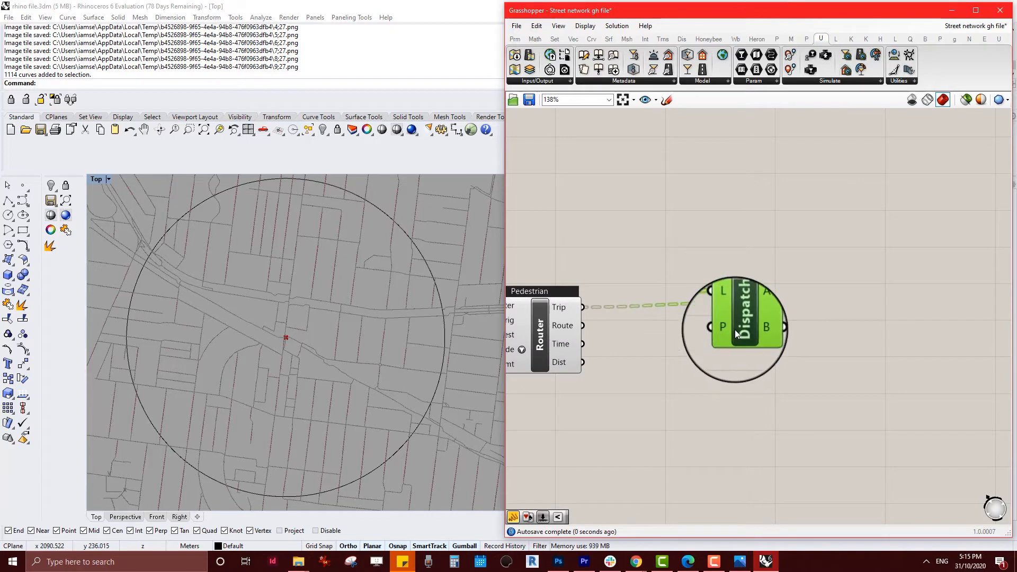
Step: Add a Smaller Than component, feed the Router's Time output into A, and connect its <= output to Dispatch's P input
{"action": "left_click", "coordinate": [688, 402]}
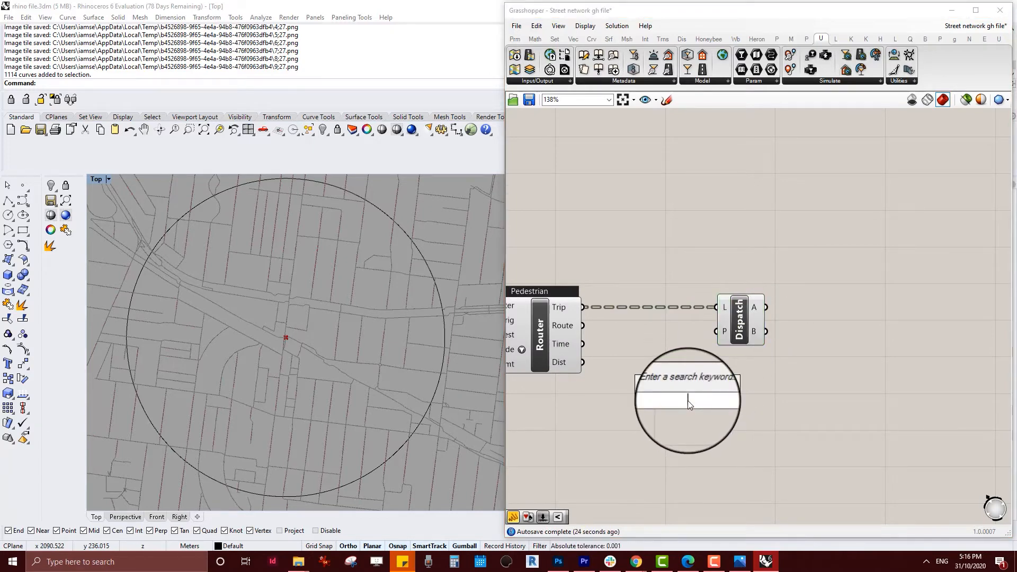
{"action": "type", "text": "smal"}
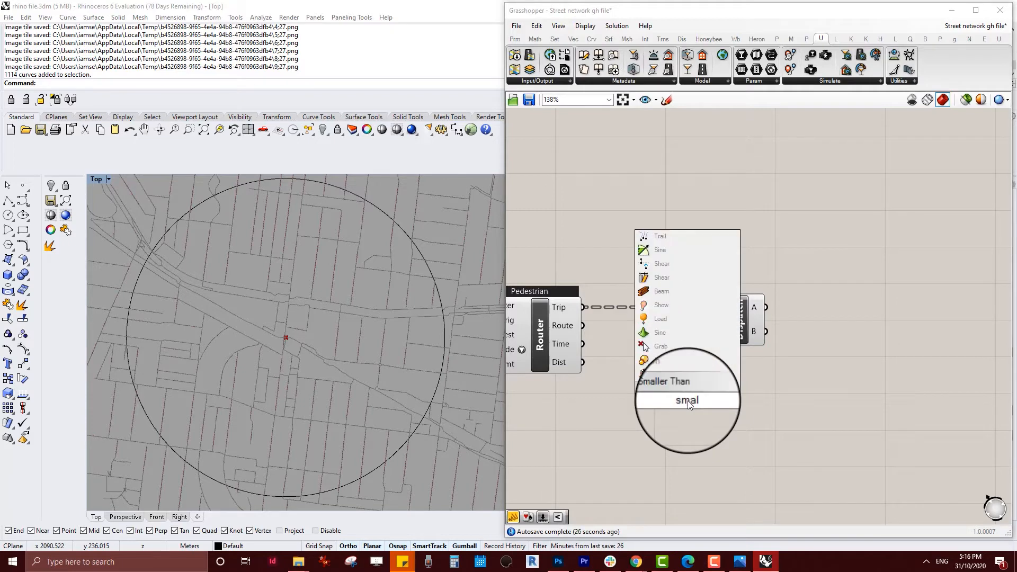
{"action": "key", "text": "Return"}
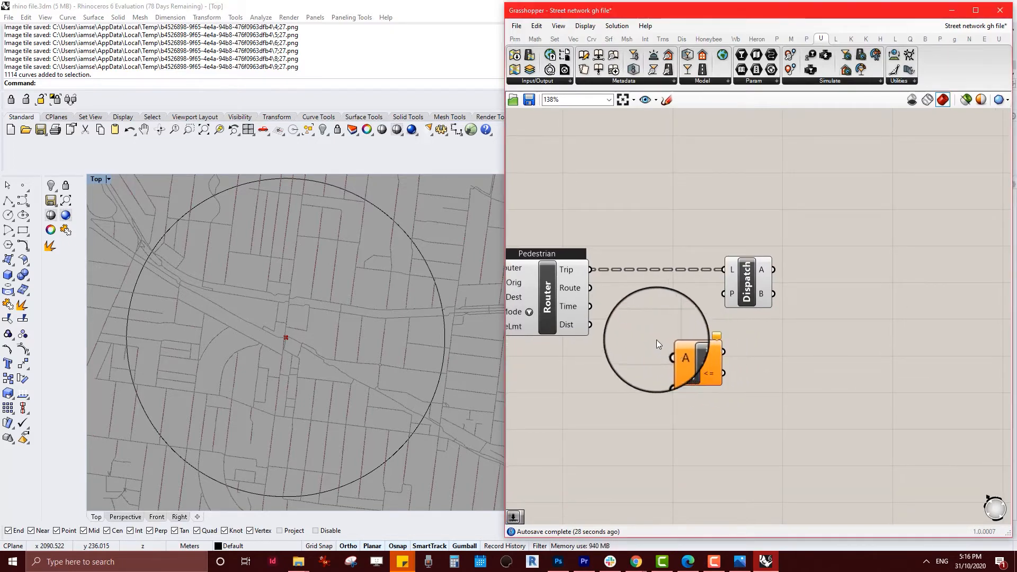
{"action": "scroll", "coordinate": [647, 315], "scroll_direction": "up", "scroll_amount": 3}
{"action": "right_click_drag", "start_coordinate": [647, 314], "coordinate": [652, 268]}
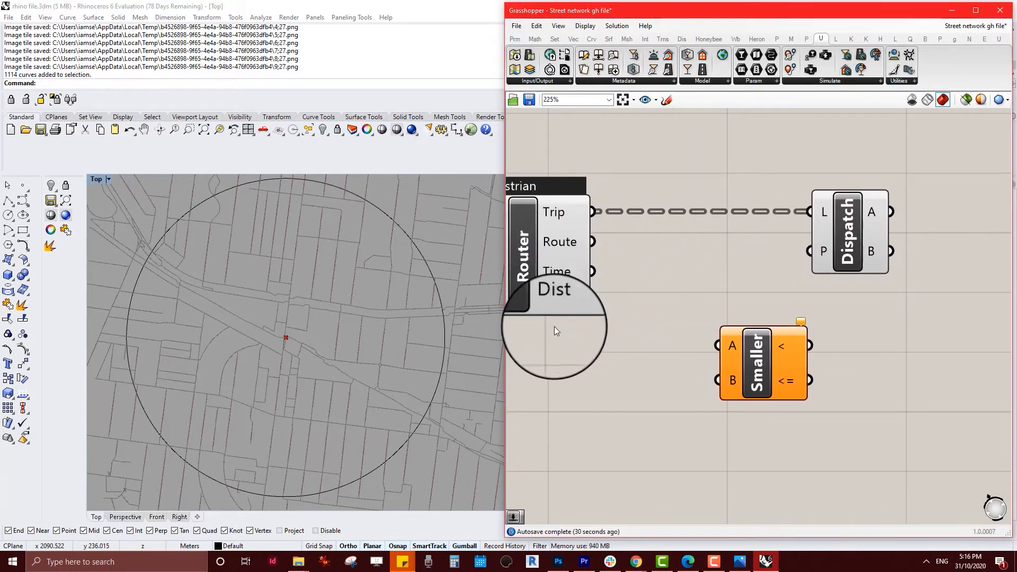
{"action": "left_click_drag", "start_coordinate": [592, 271], "coordinate": [718, 345]}
{"action": "left_click_drag", "start_coordinate": [779, 360], "coordinate": [739, 355]}
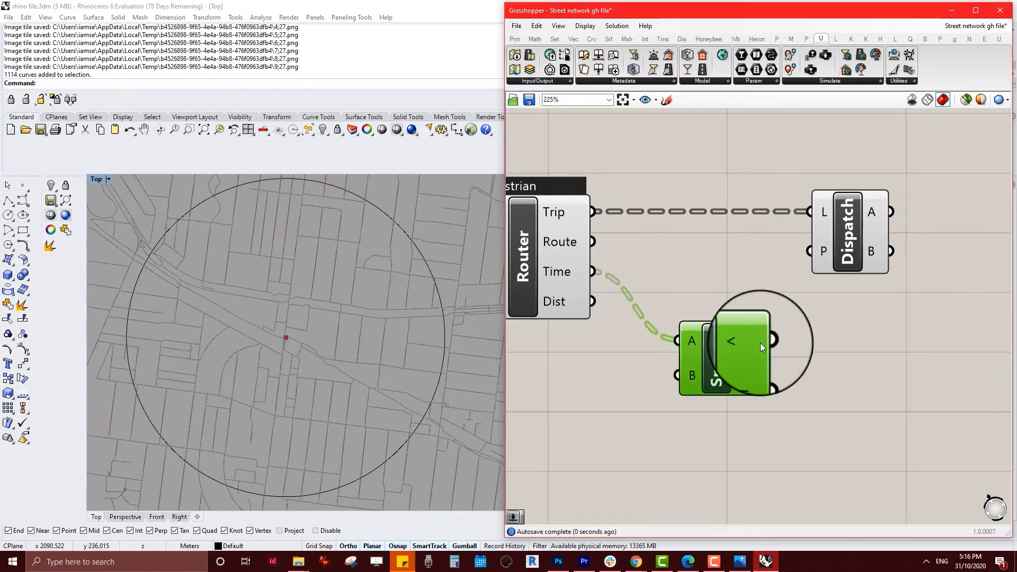
{"action": "left_click_drag", "start_coordinate": [770, 390], "coordinate": [809, 251]}
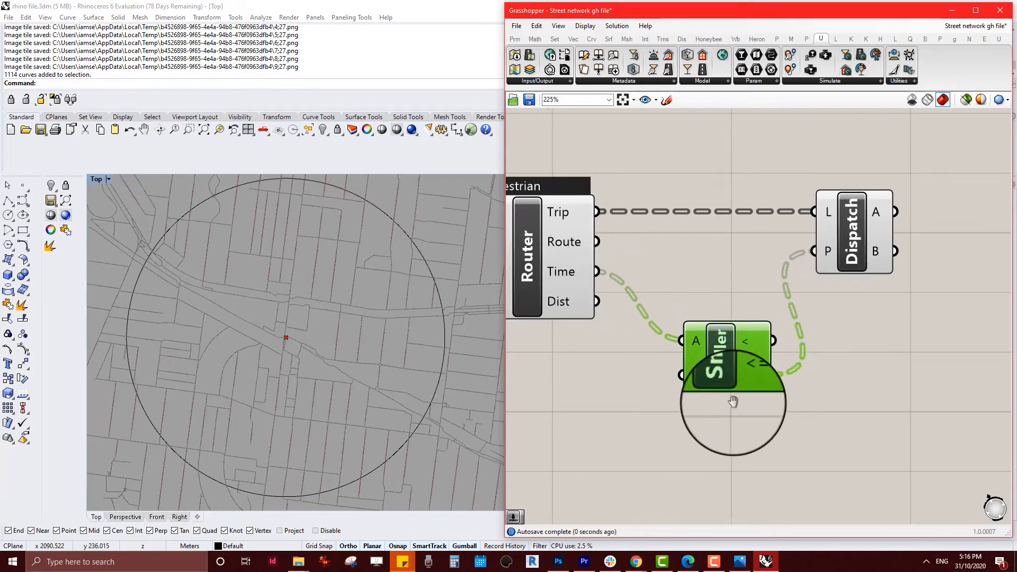
Step: Add a number slider set to 10 and connect it to the B input of the Smaller Than component
{"action": "right_click_drag", "start_coordinate": [738, 374], "coordinate": [835, 333]}
{"action": "double_click", "coordinate": [678, 362]}
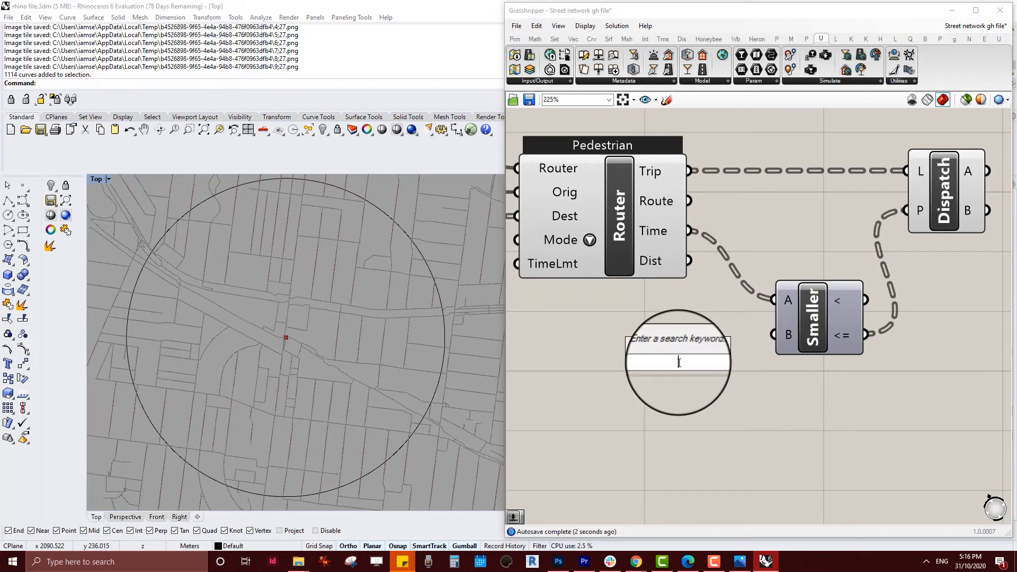
{"action": "type", "text": "10"}
{"action": "key", "text": "Return"}
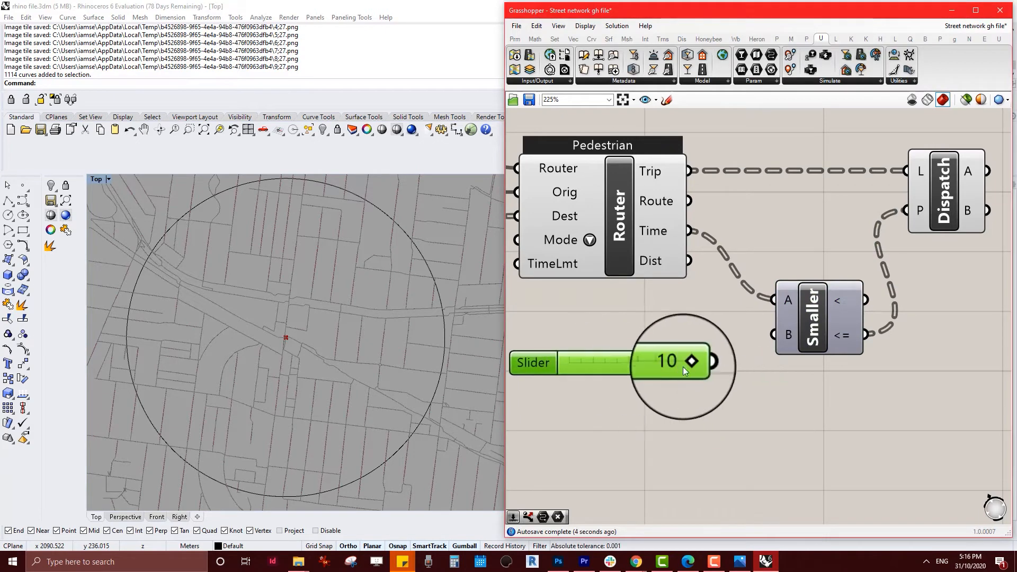
{"action": "left_click_drag", "start_coordinate": [697, 362], "coordinate": [790, 342]}
{"action": "scroll", "coordinate": [751, 372], "scroll_direction": "down", "scroll_amount": 3}
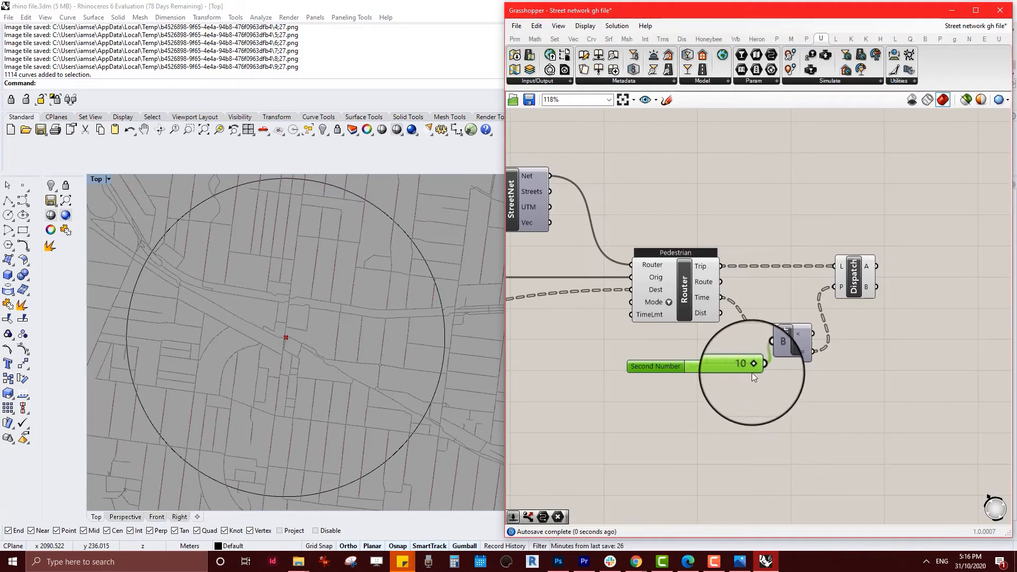
{"action": "scroll", "coordinate": [715, 384], "scroll_direction": "up", "scroll_amount": 2}
{"action": "scroll", "coordinate": [752, 428], "scroll_direction": "down", "scroll_amount": 3}
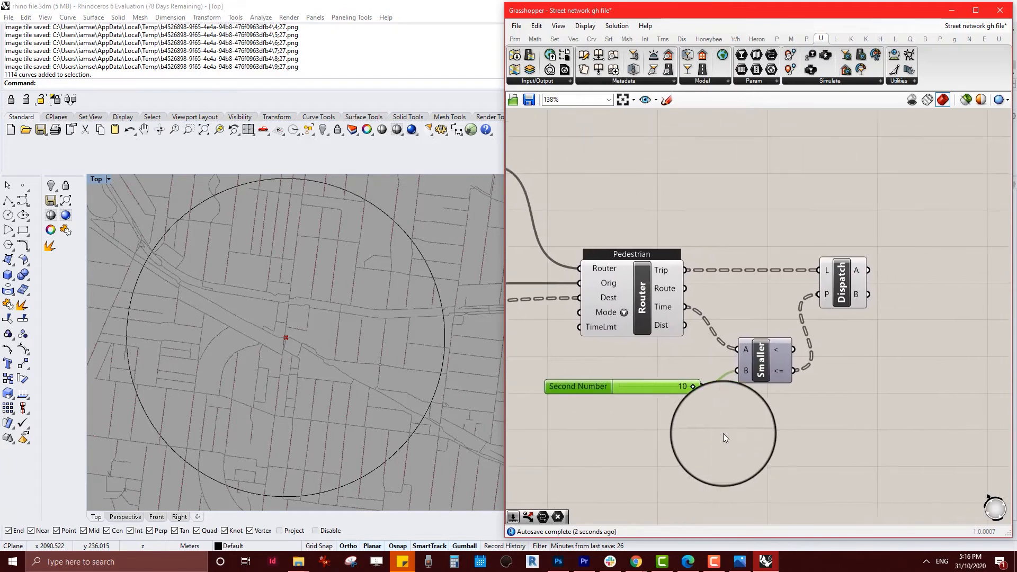
{"action": "scroll", "coordinate": [737, 442], "scroll_direction": "up", "scroll_amount": 1}
{"action": "scroll", "coordinate": [748, 450], "scroll_direction": "down", "scroll_amount": 1}
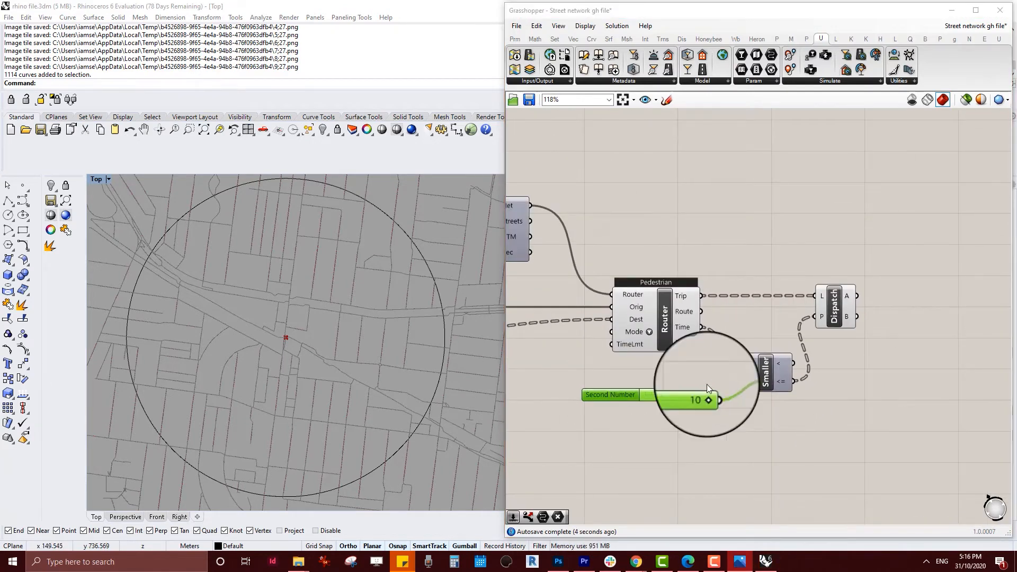
Step: Turn off the preview of the Router component and select the Dispatch component
{"action": "right_click_drag", "start_coordinate": [908, 316], "coordinate": [873, 310]}
{"action": "left_click", "coordinate": [651, 291]}
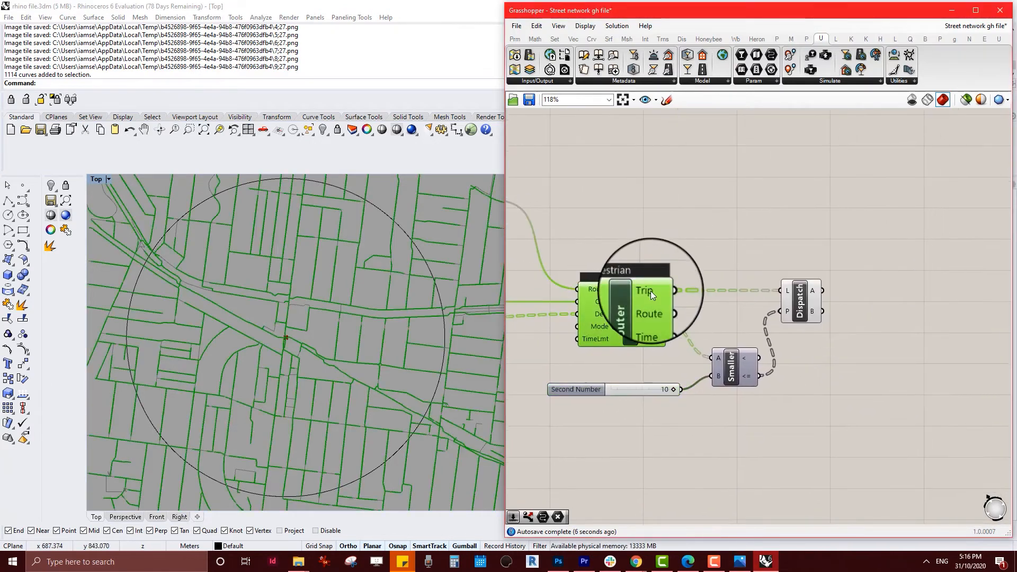
{"action": "left_click", "coordinate": [800, 305]}
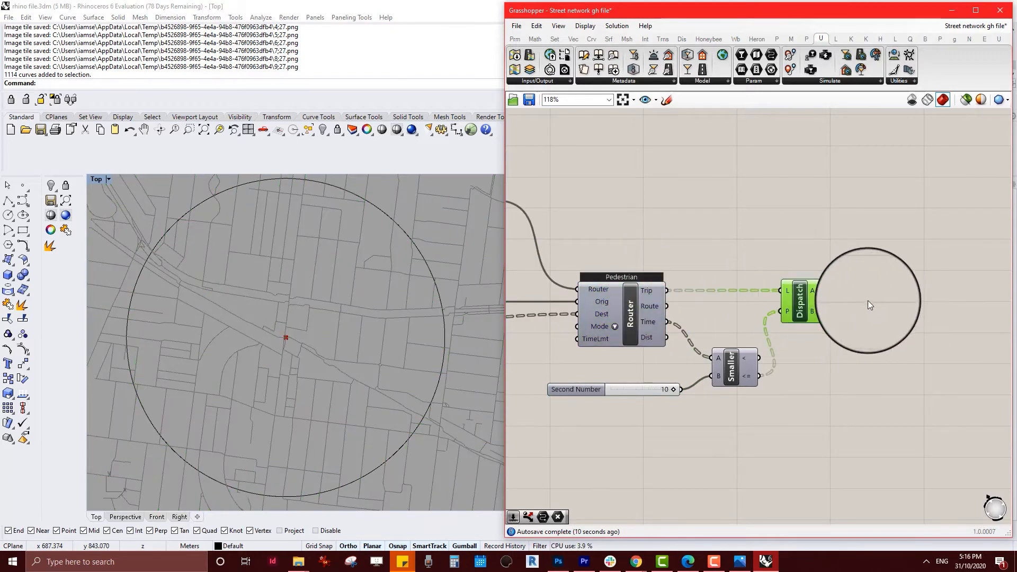
Step: Add an InTrip component beside Dispatch and connect Dispatch's A output to its Trip input
{"action": "right_click_drag", "start_coordinate": [868, 301], "coordinate": [770, 305]}
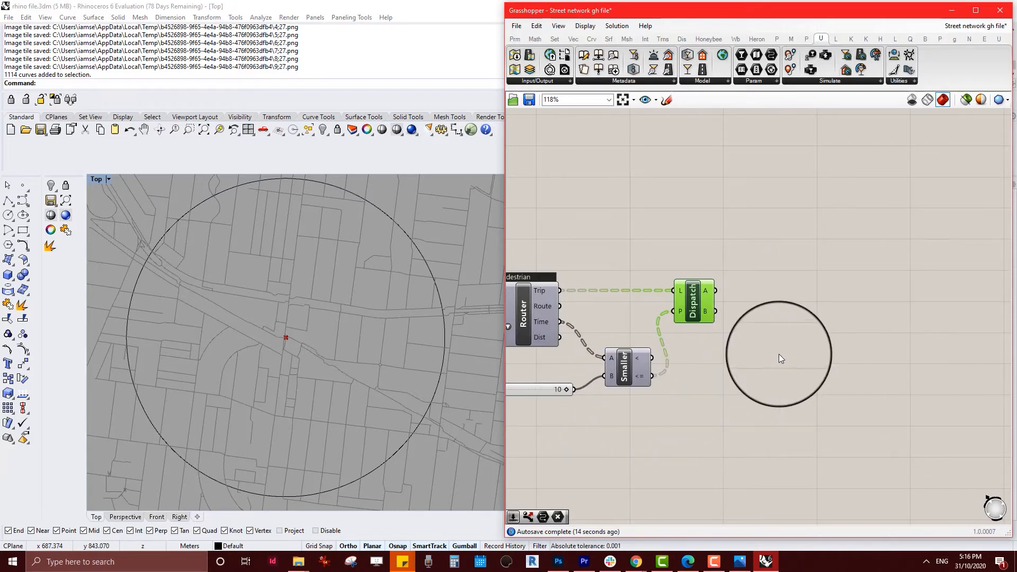
{"action": "left_click", "coordinate": [868, 84]}
{"action": "left_click", "coordinate": [854, 96]}
{"action": "left_click", "coordinate": [786, 307]}
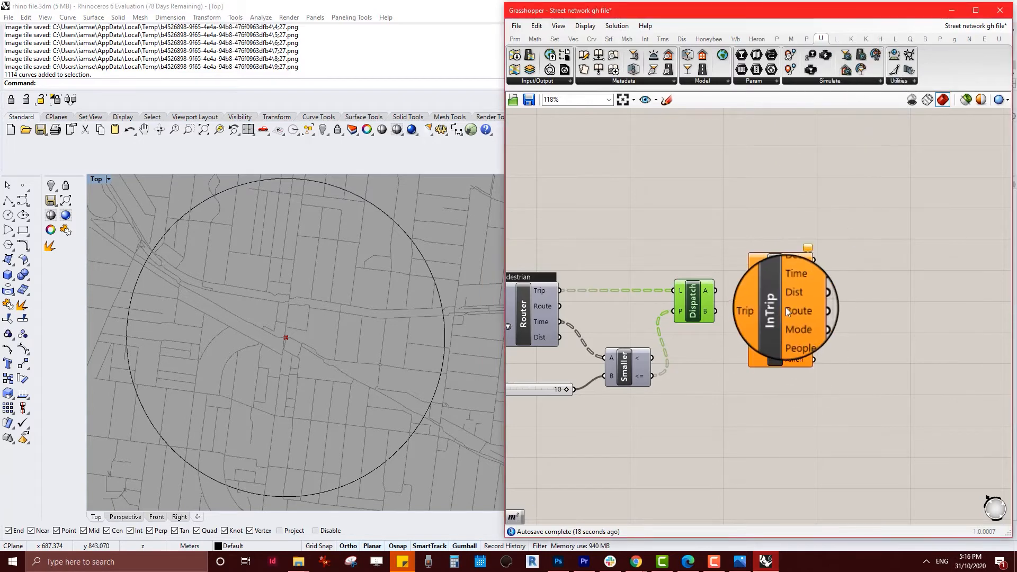
{"action": "left_click_drag", "start_coordinate": [786, 307], "coordinate": [805, 298]}
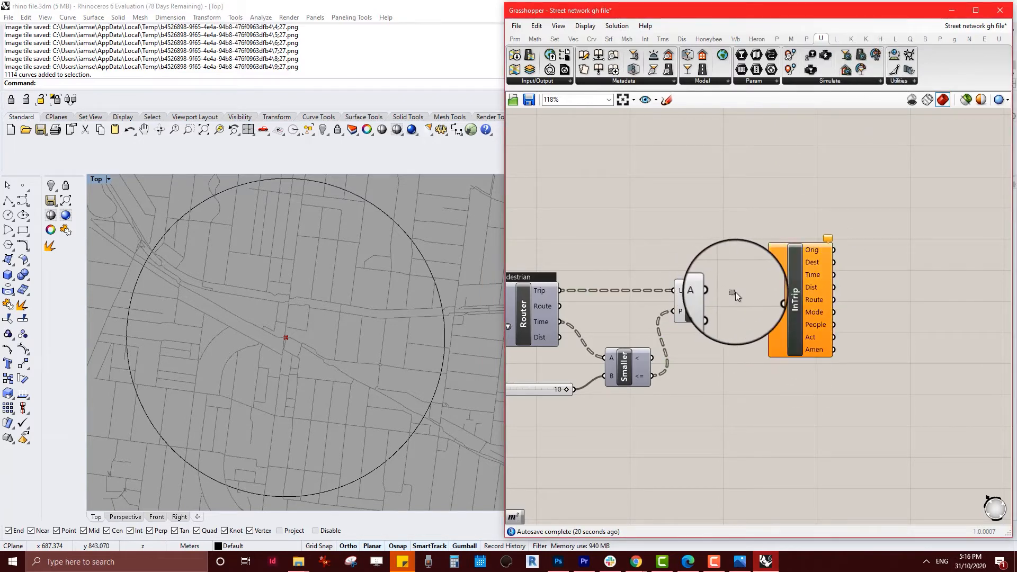
{"action": "left_click_drag", "start_coordinate": [715, 290], "coordinate": [798, 291]}
{"action": "left_click", "coordinate": [890, 295]}
Step: Turn off the preview of the Dispatch component
{"action": "mouse_move", "coordinate": [892, 296]}
{"action": "right_mouse_down"}
{"action": "mouse_move", "coordinate": [829, 306]}
{"action": "mouse_move", "coordinate": [906, 293]}
{"action": "right_mouse_up"}
{"action": "scroll", "coordinate": [698, 363], "scroll_direction": "up", "scroll_amount": 3}
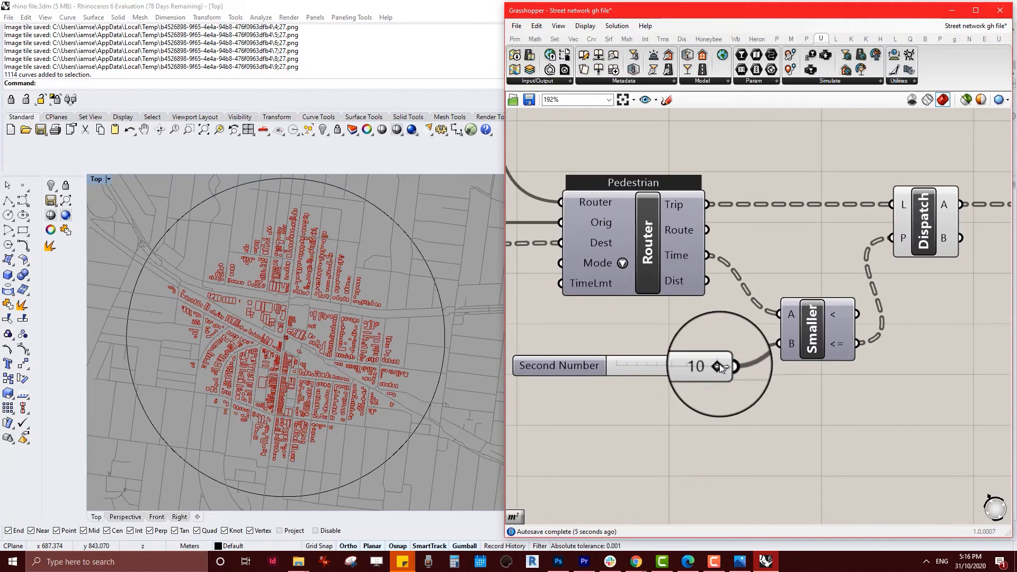
{"action": "left_click_drag", "start_coordinate": [719, 364], "coordinate": [820, 351]}
{"action": "scroll", "coordinate": [869, 394], "scroll_direction": "down", "scroll_amount": 2}
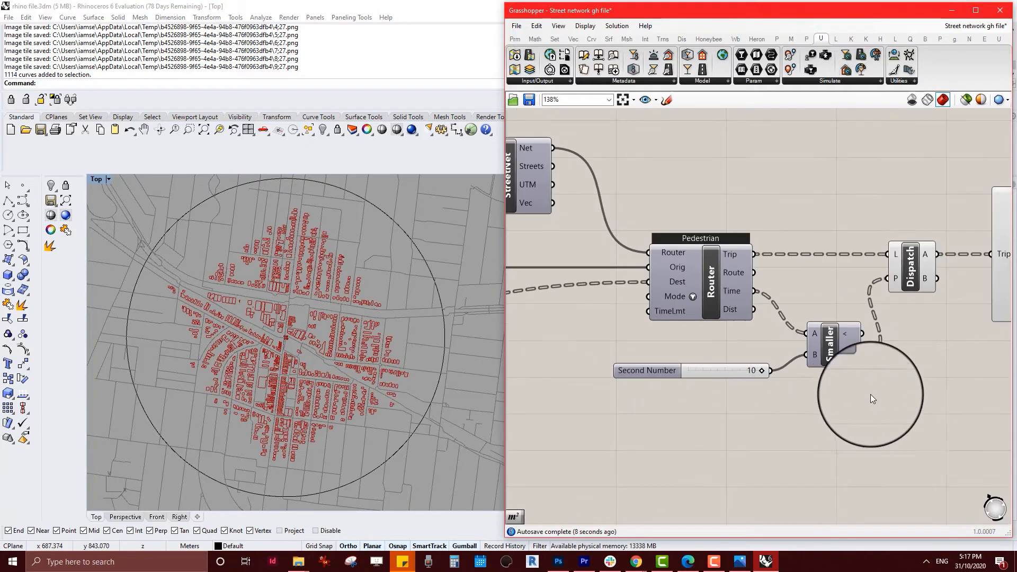
{"action": "scroll", "coordinate": [869, 394], "scroll_direction": "down", "scroll_amount": 1}
{"action": "scroll", "coordinate": [791, 402], "scroll_direction": "down", "scroll_amount": 1}
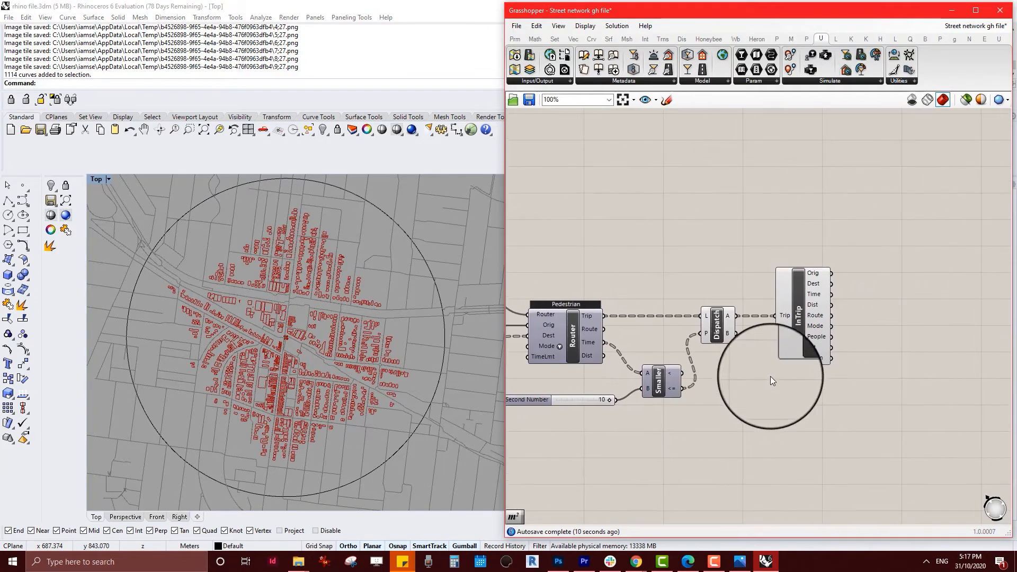
{"action": "left_click", "coordinate": [725, 328]}
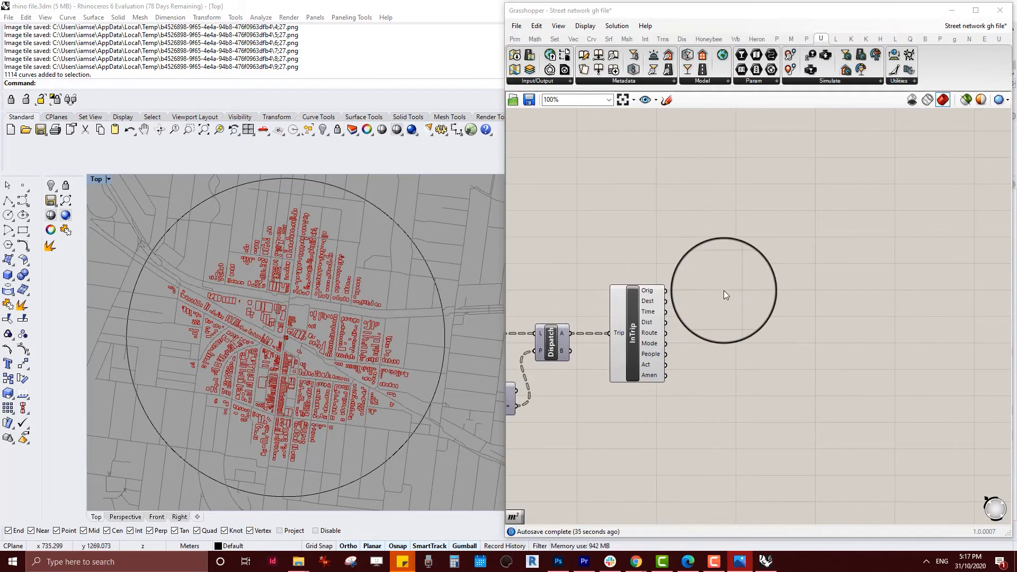
{"action": "left_click", "coordinate": [718, 289]}
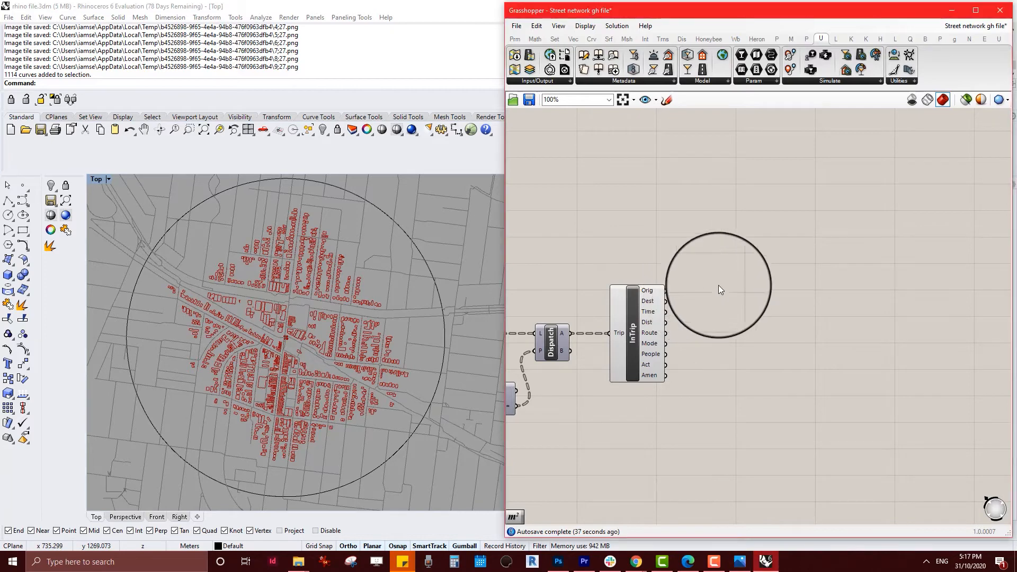
{"action": "double_click", "coordinate": [731, 282]}
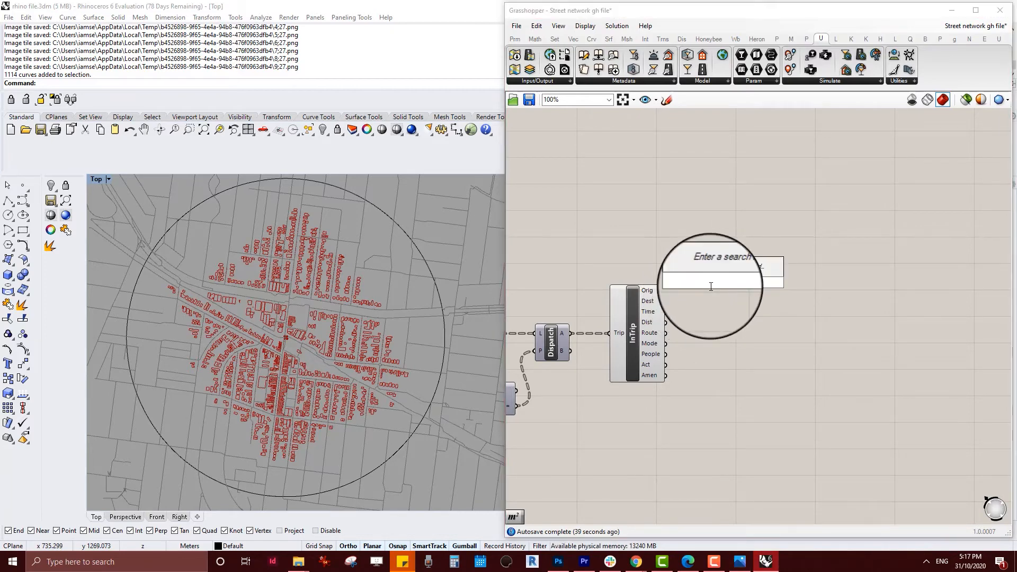
{"action": "left_click", "coordinate": [744, 396]}
Step: Add a Curve parameter beside the Dest output of the InTrip component
{"action": "scroll", "coordinate": [683, 303], "scroll_direction": "up", "scroll_amount": 4}
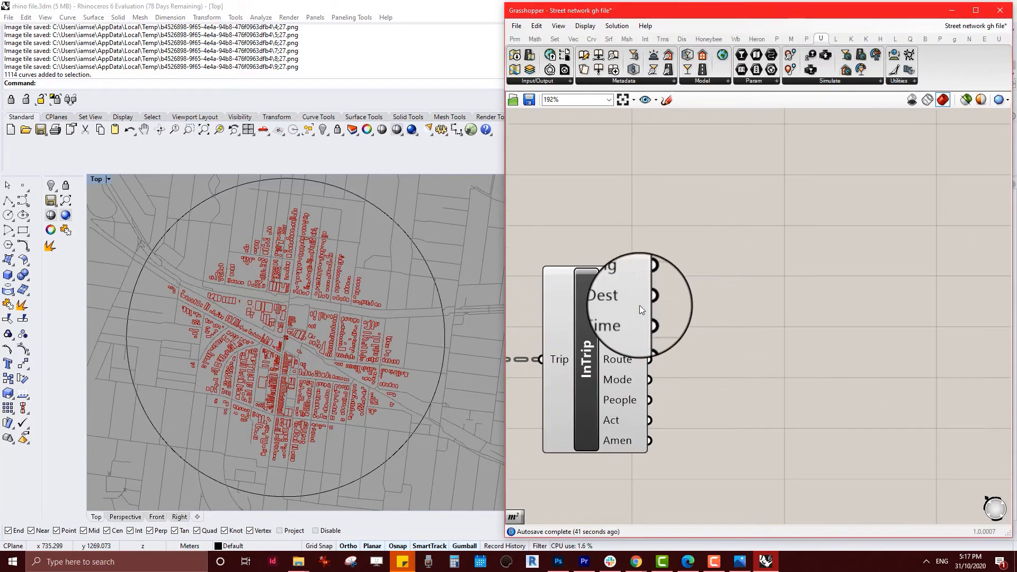
{"action": "mouse_move", "coordinate": [615, 299]}
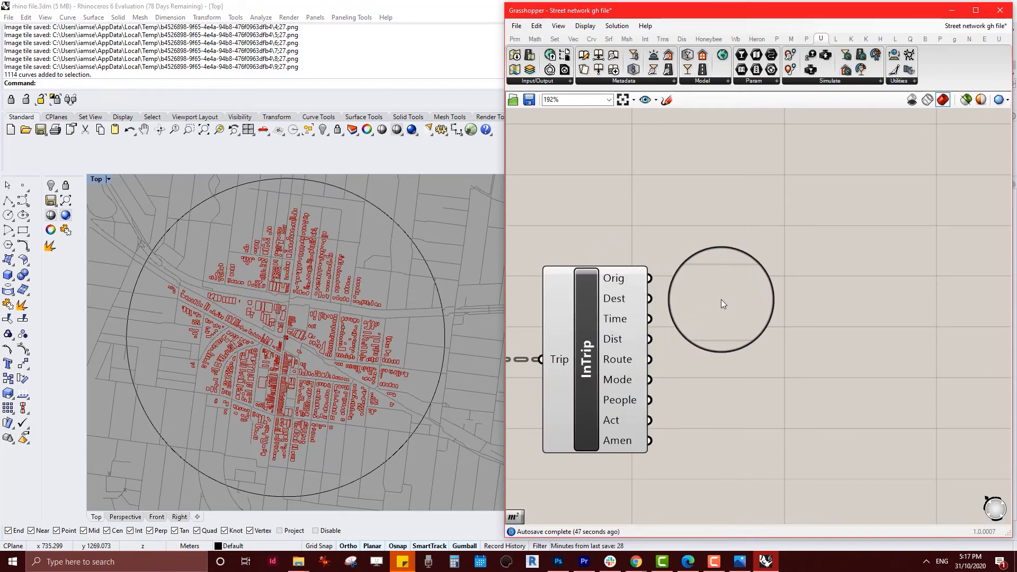
{"action": "double_click", "coordinate": [758, 298]}
{"action": "type", "text": "c"}
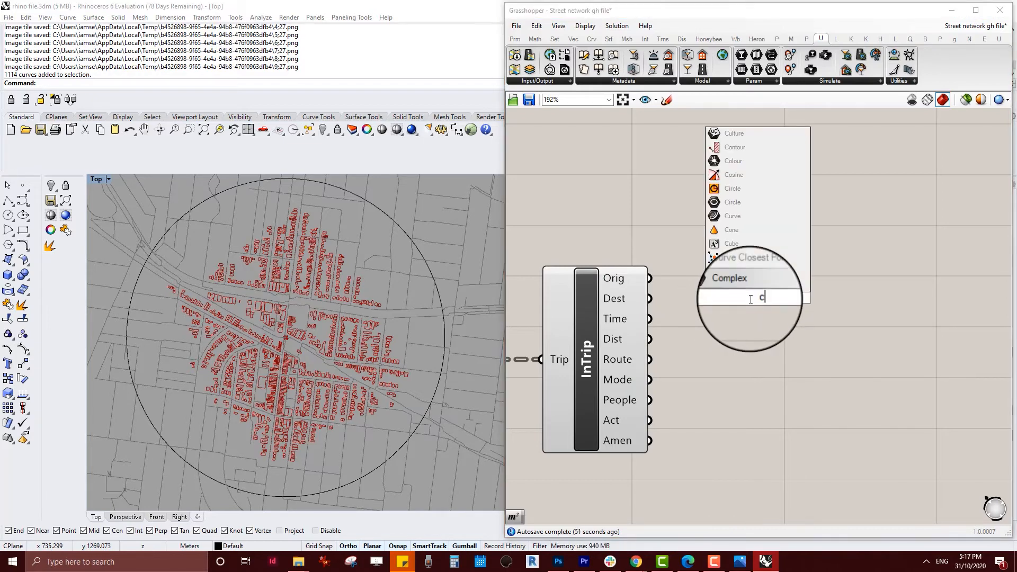
{"action": "type", "text": "rv"}
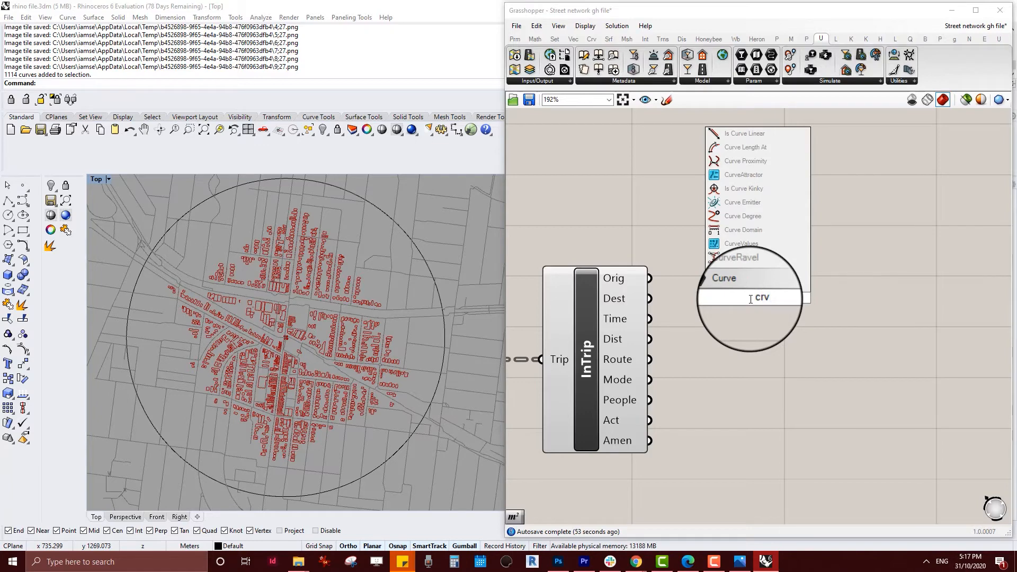
{"action": "key", "text": "Return"}
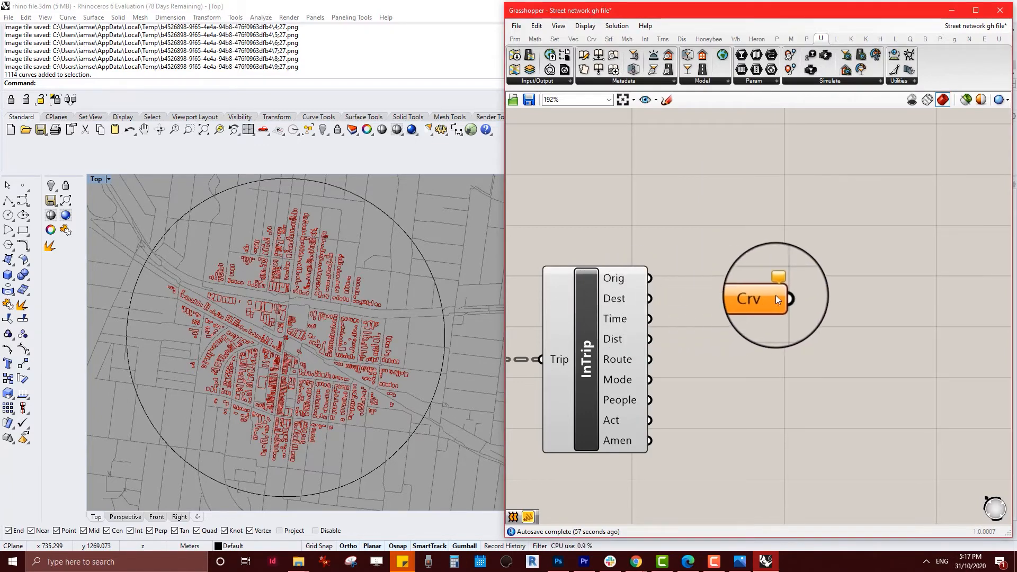
Step: Connect the Dest output of the InTrip component to the Curve parameter
{"action": "left_click_drag", "start_coordinate": [649, 298], "coordinate": [737, 297]}
{"action": "left_click", "coordinate": [743, 298]}
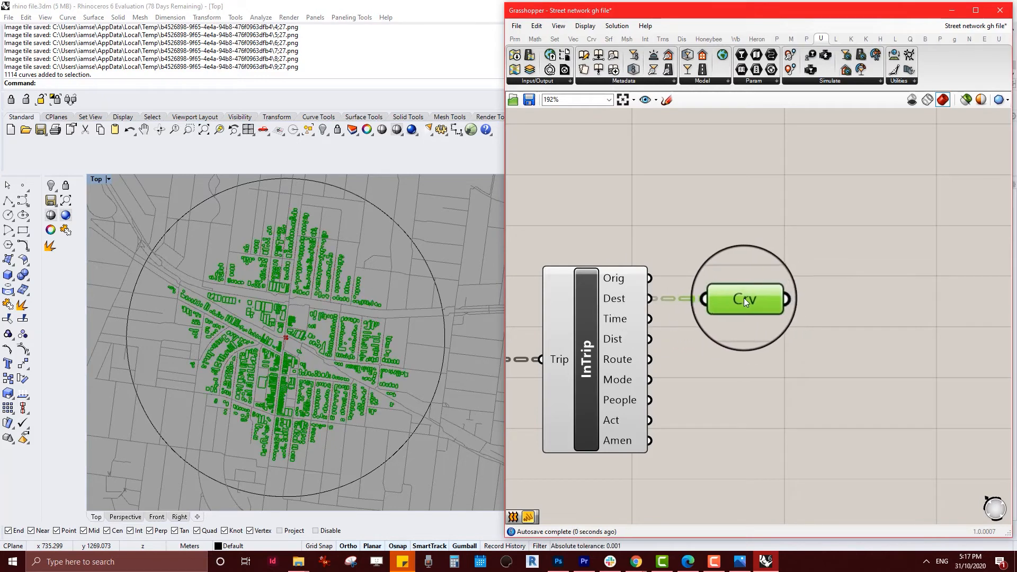
{"action": "left_click", "coordinate": [834, 297]}
Step: Add a List Length component fed by the Curve parameter and flatten its list input
{"action": "right_click_drag", "start_coordinate": [835, 296], "coordinate": [765, 299]}
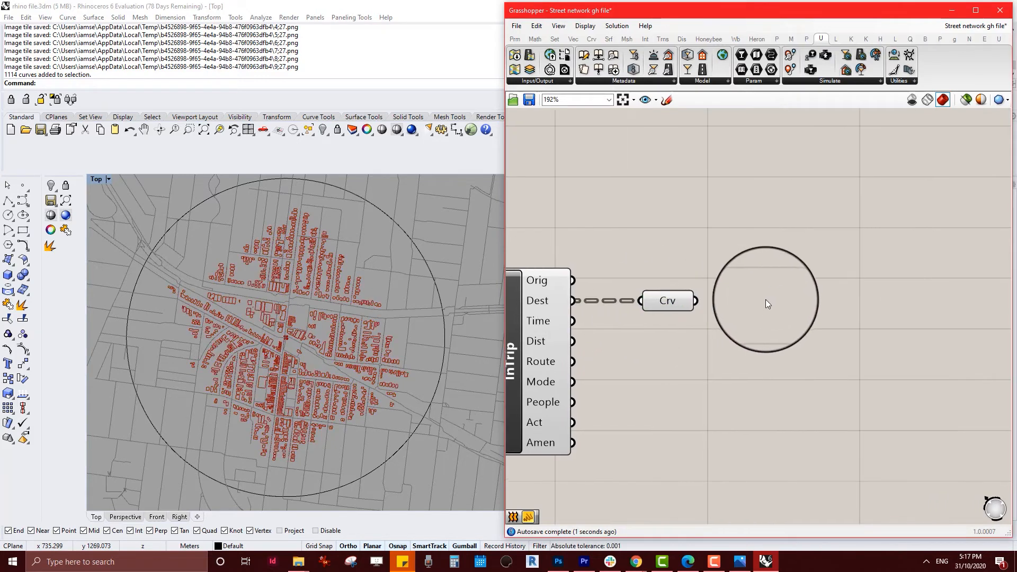
{"action": "double_click", "coordinate": [799, 309]}
{"action": "type", "text": "lin"}
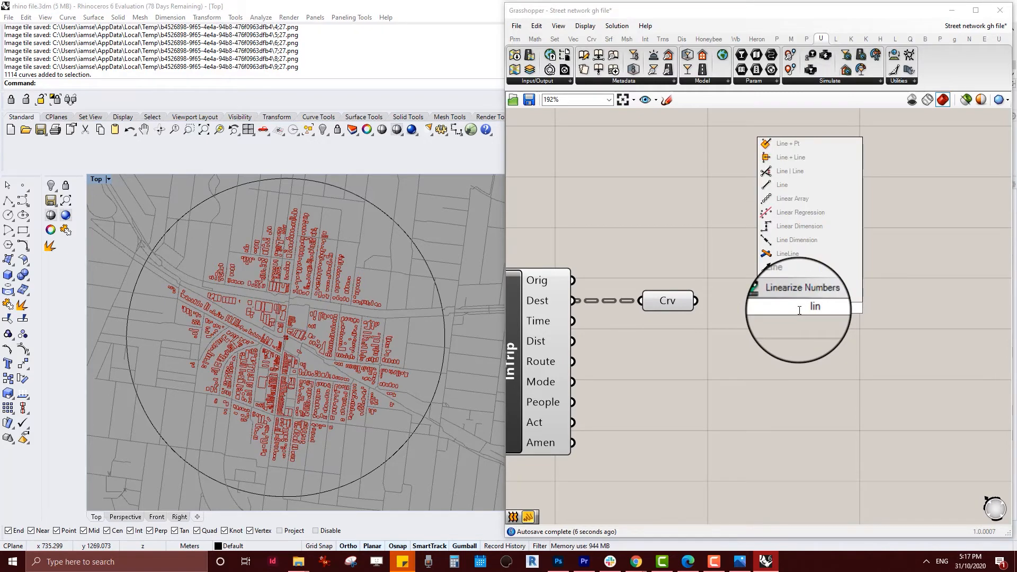
{"action": "key", "text": "BackSpace"}
{"action": "key", "text": "BackSpace"}
{"action": "key", "text": "BackSpace"}
{"action": "type", "text": "lng"}
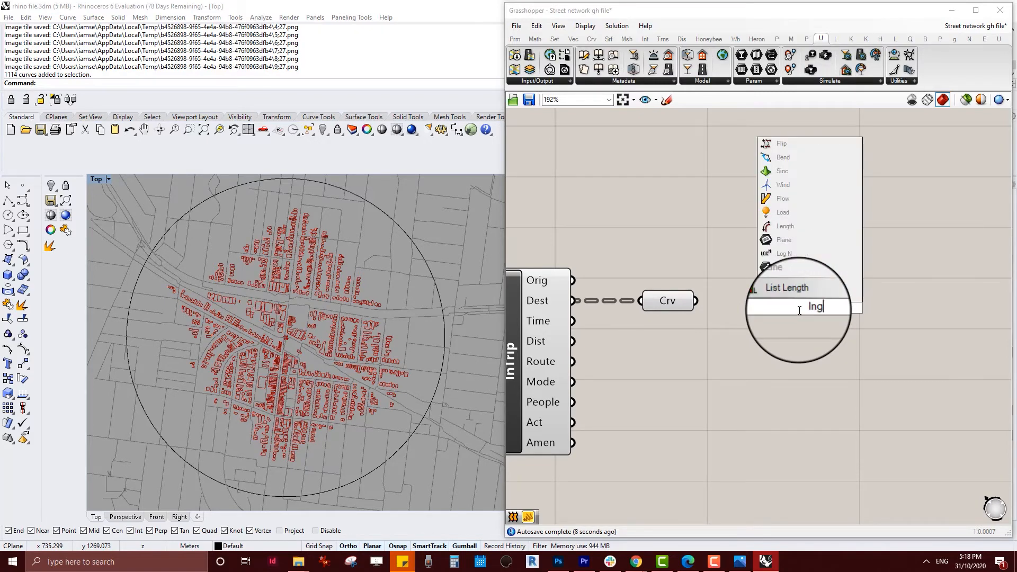
{"action": "key", "text": "Return"}
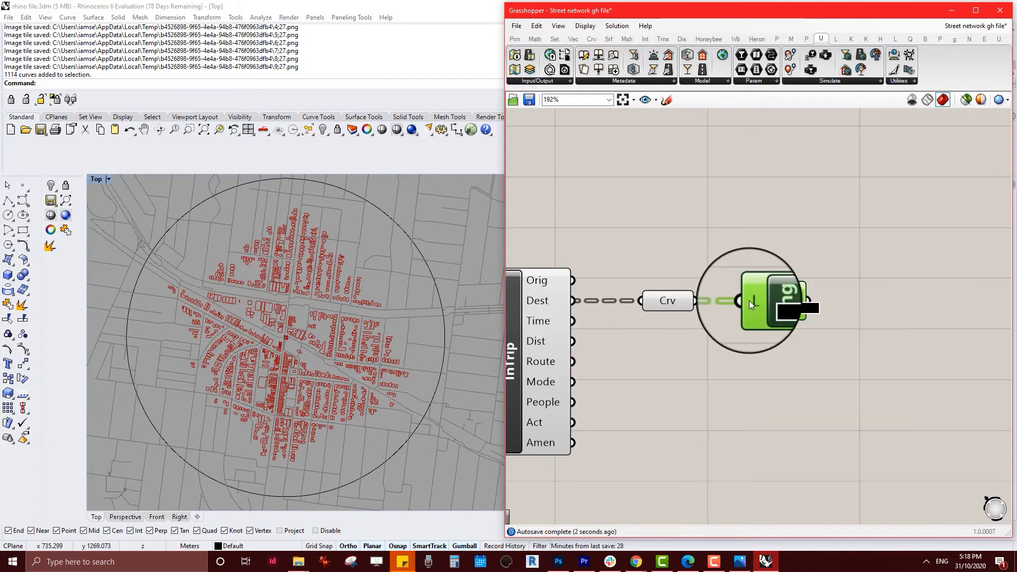
{"action": "right_click", "coordinate": [748, 300]}
{"action": "left_click", "coordinate": [781, 379]}
Step: Add a Concatenate component and connect the List Length output to its B input
{"action": "right_click_drag", "start_coordinate": [837, 339], "coordinate": [682, 363]}
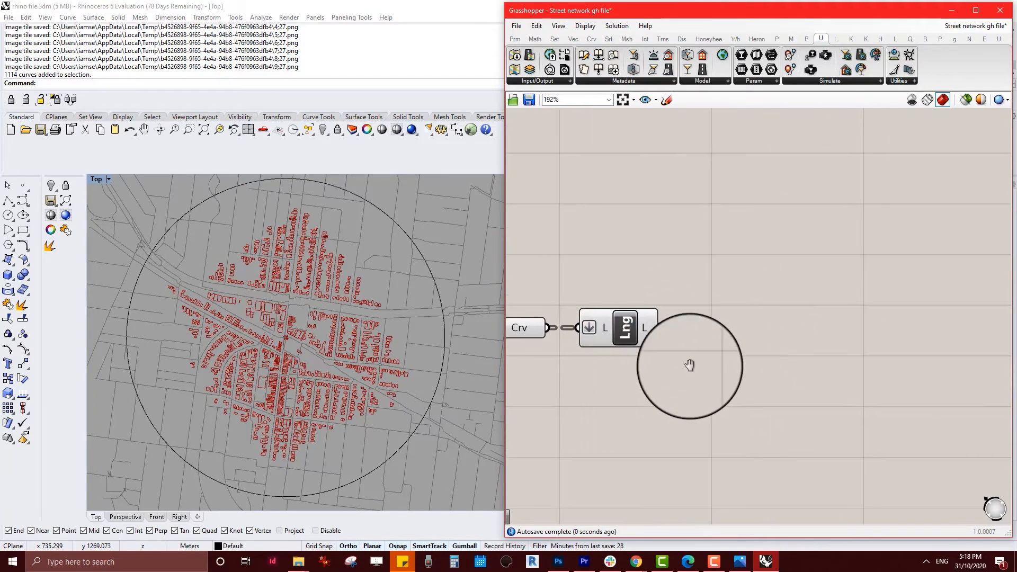
{"action": "mouse_move", "coordinate": [646, 324]}
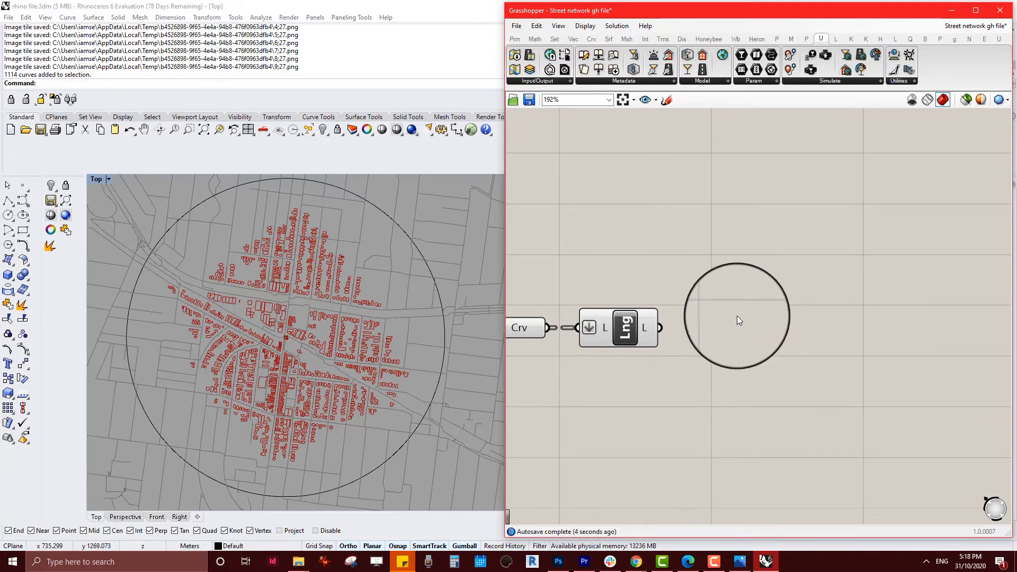
{"action": "double_click", "coordinate": [727, 327]}
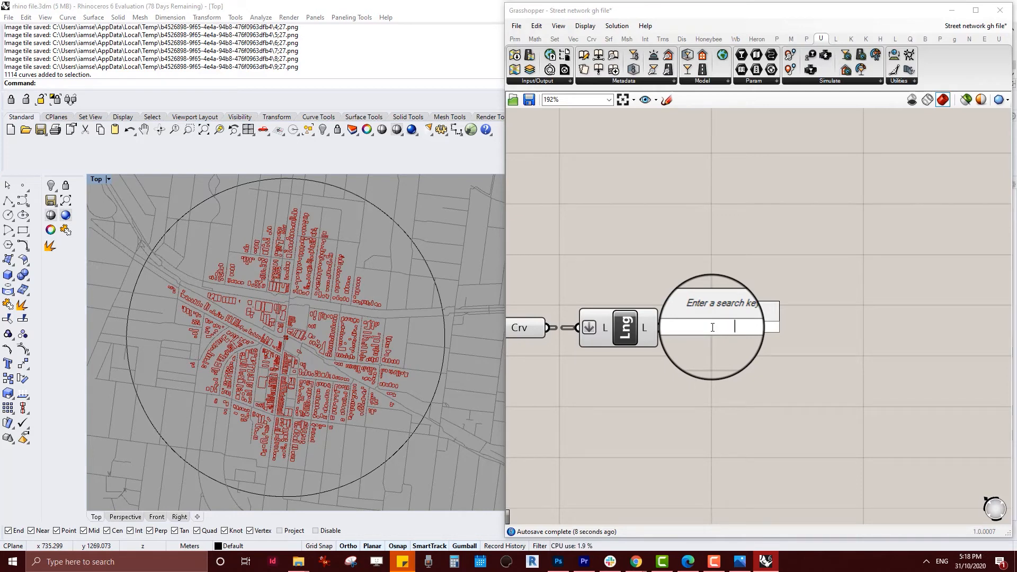
{"action": "type", "text": "concat"}
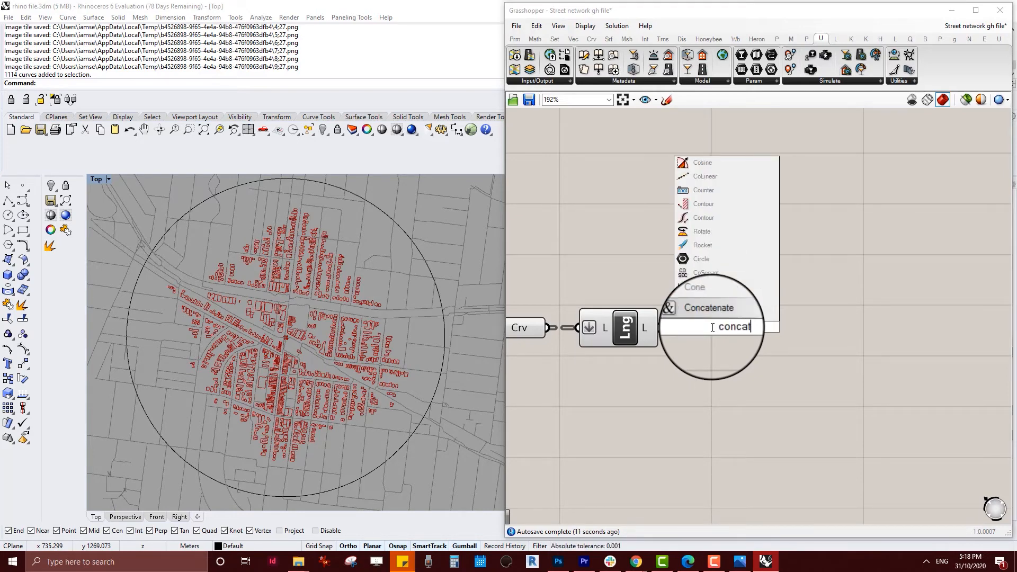
{"action": "key", "text": "Return"}
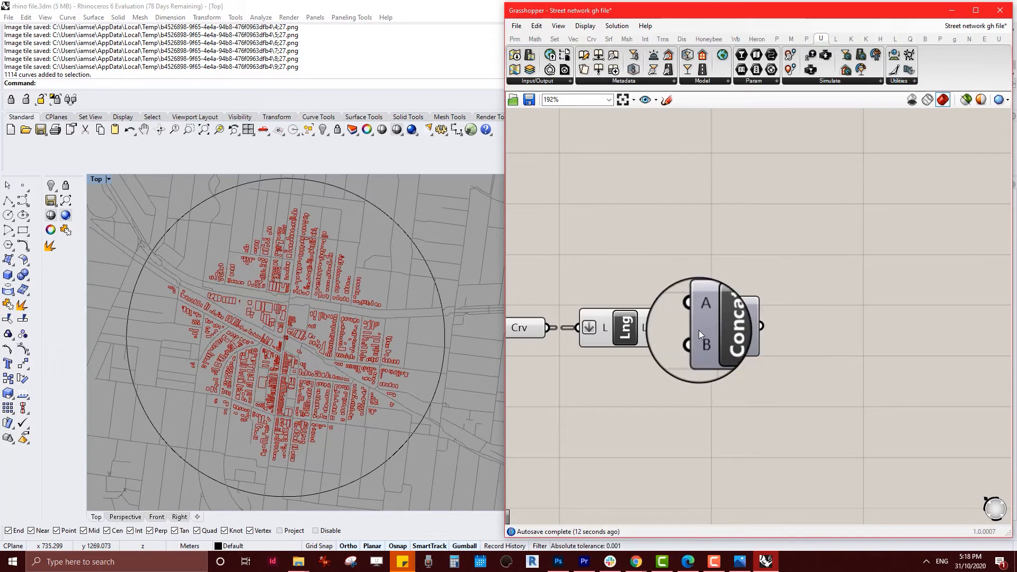
{"action": "left_click_drag", "start_coordinate": [656, 332], "coordinate": [715, 330]}
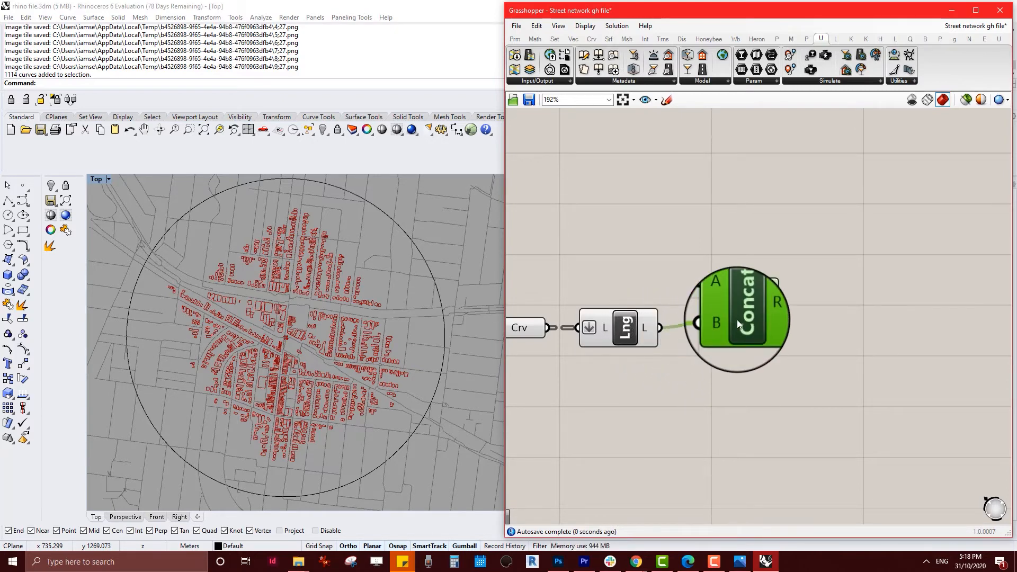
Step: Add a panel reading "Building can be reach in X min.", resize it and connect it to Concatenate's A input
{"action": "double_click", "coordinate": [655, 259]}
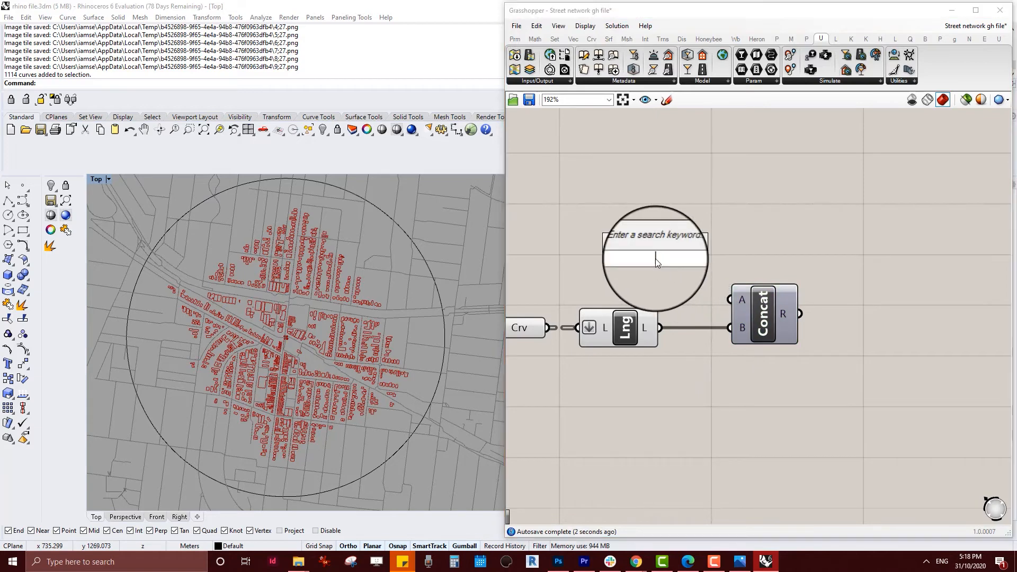
{"action": "type", "text": "panel"}
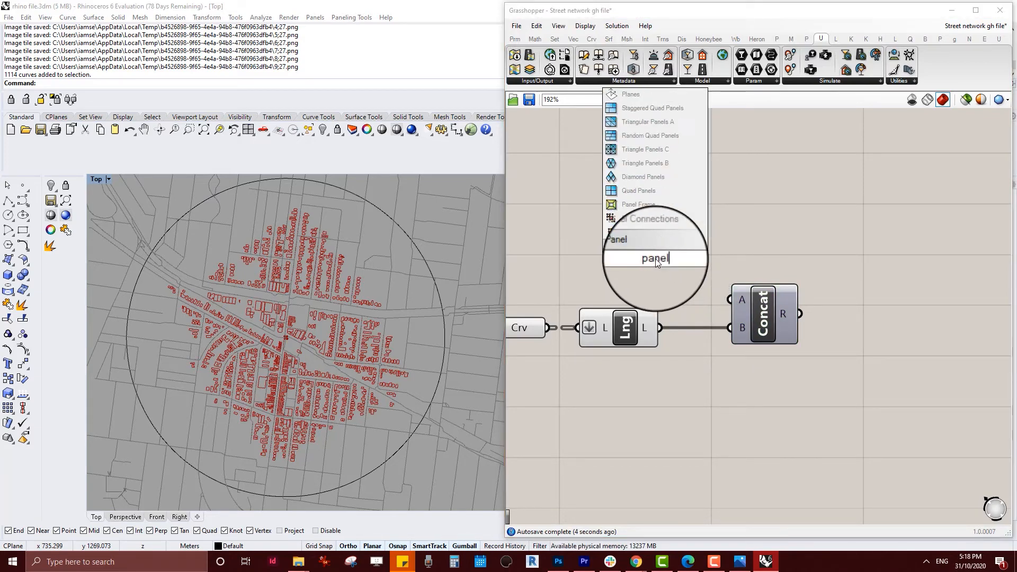
{"action": "key", "text": "Return"}
{"action": "double_click", "coordinate": [656, 258]}
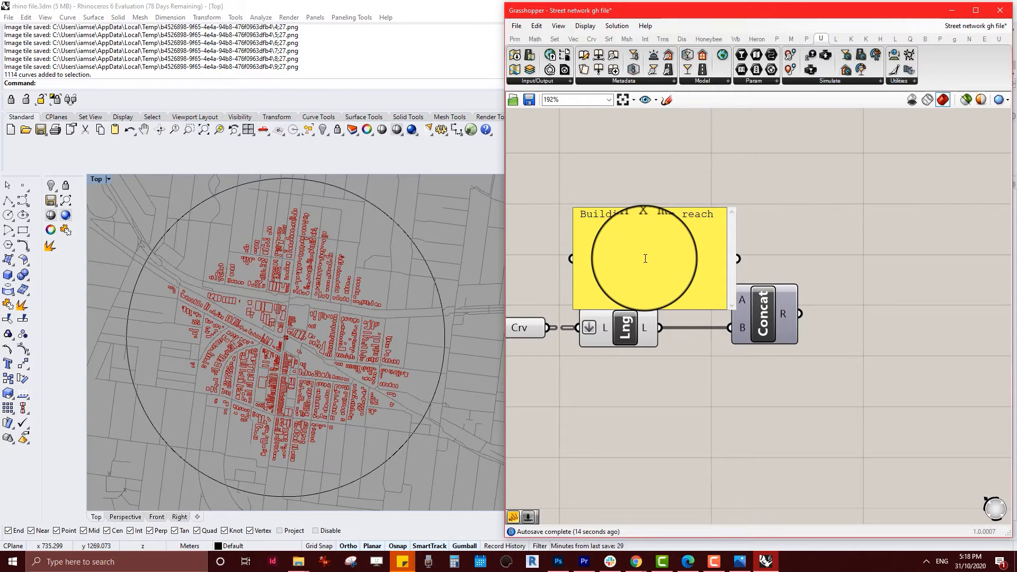
{"action": "left_click", "coordinate": [692, 195]}
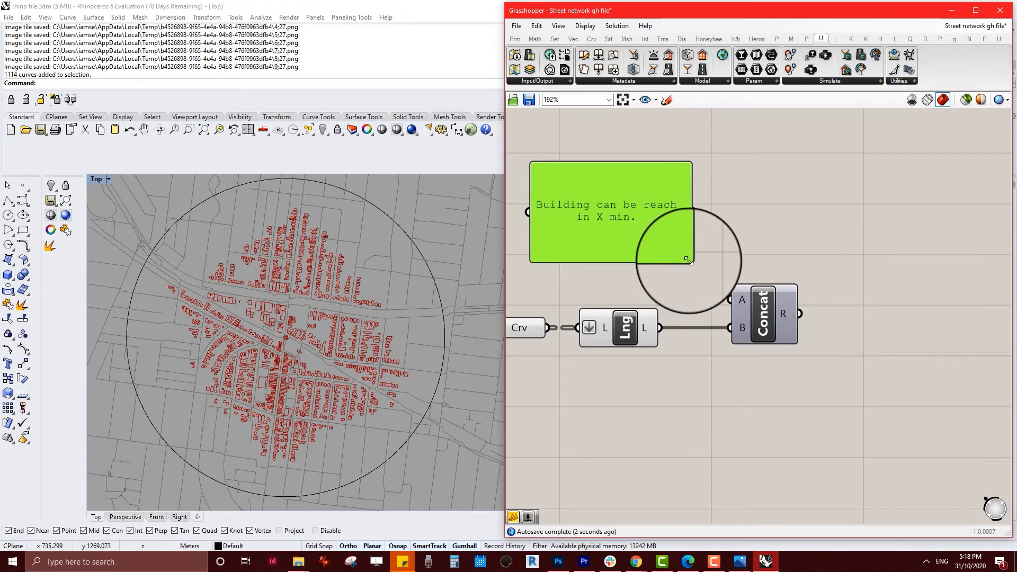
{"action": "left_click_drag", "start_coordinate": [702, 262], "coordinate": [730, 300]}
{"action": "left_click_drag", "start_coordinate": [613, 188], "coordinate": [658, 250]}
{"action": "left_click", "coordinate": [789, 253]}
Step: Add a Text Tag 3D component and connect Concatenate's R output to its Text input
{"action": "right_click_drag", "start_coordinate": [789, 253], "coordinate": [654, 229]}
{"action": "double_click", "coordinate": [747, 288]}
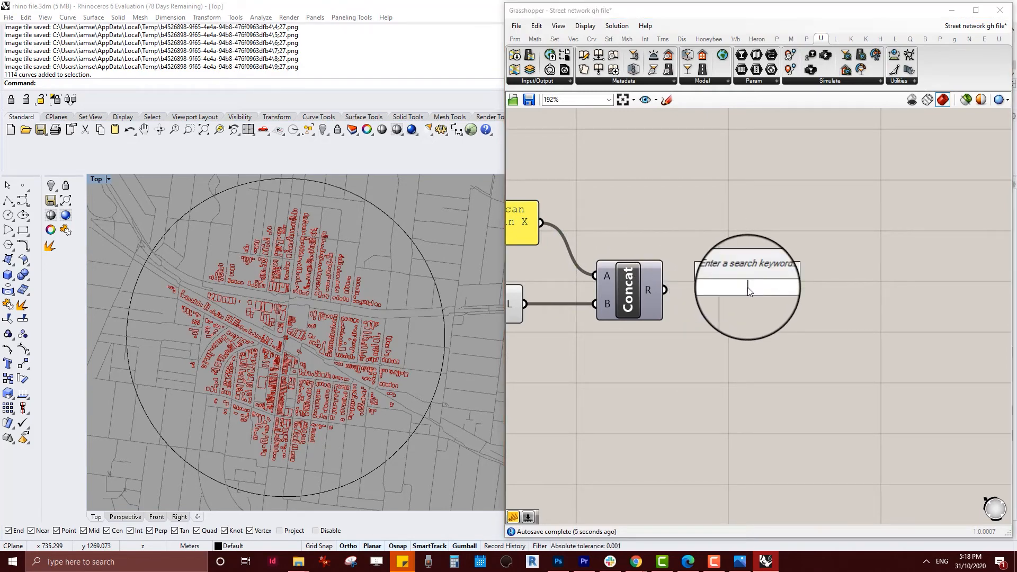
{"action": "type", "text": "tag"}
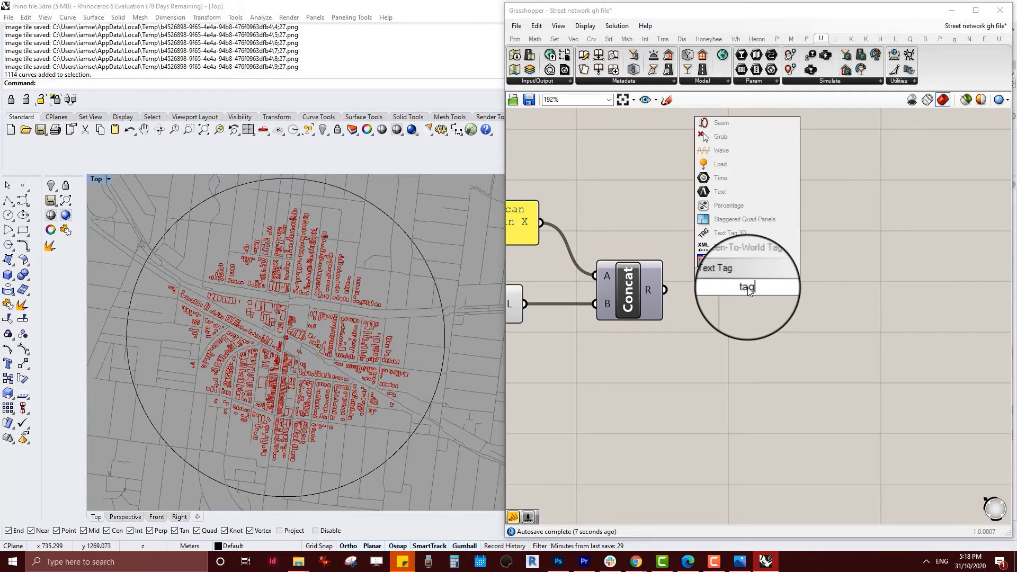
{"action": "left_click", "coordinate": [747, 232]}
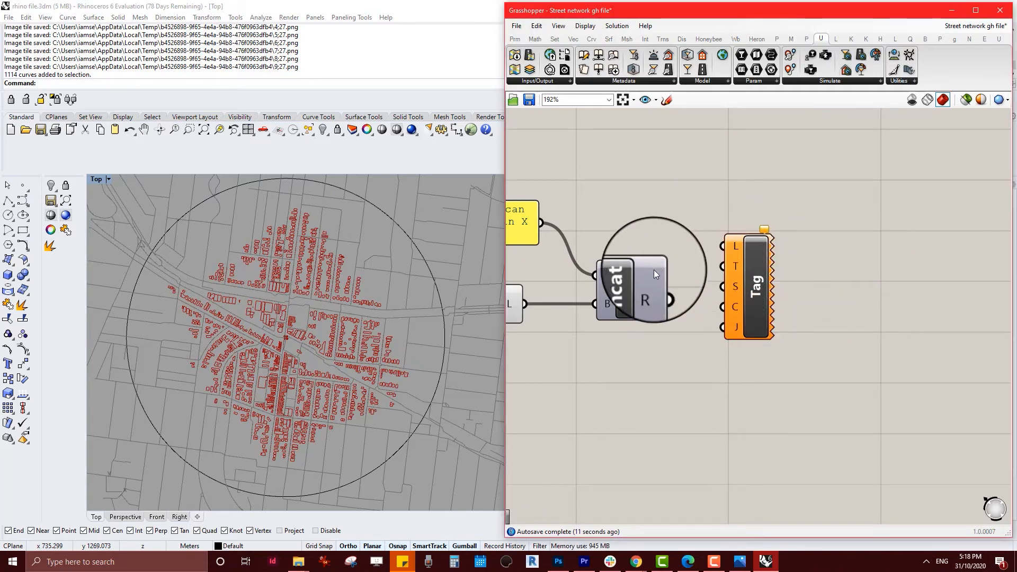
{"action": "left_click_drag", "start_coordinate": [665, 288], "coordinate": [739, 268]}
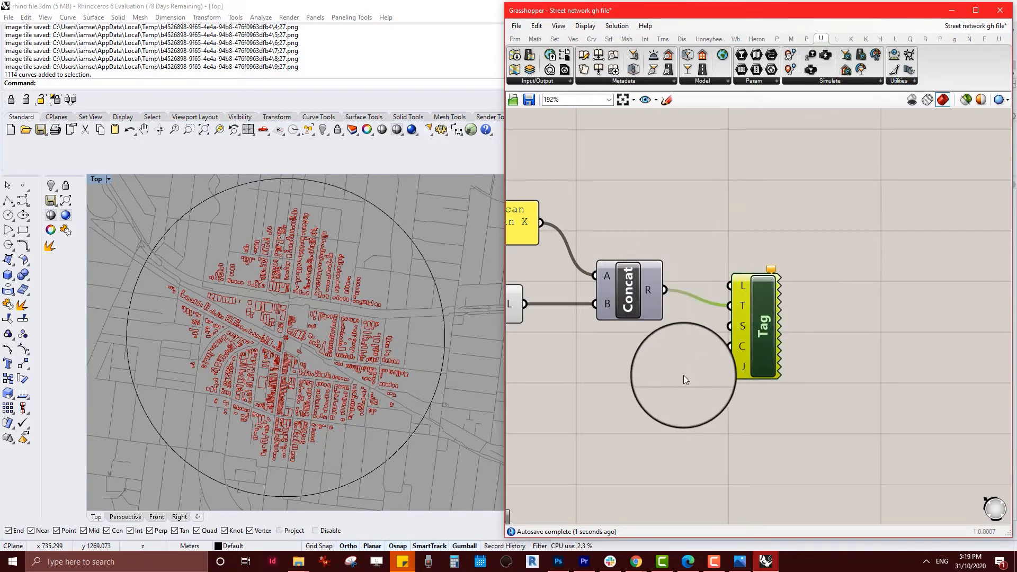
Step: Create a number slider set to 100 and connect it to the Size input of the Text Tag 3D
{"action": "double_click", "coordinate": [625, 366]}
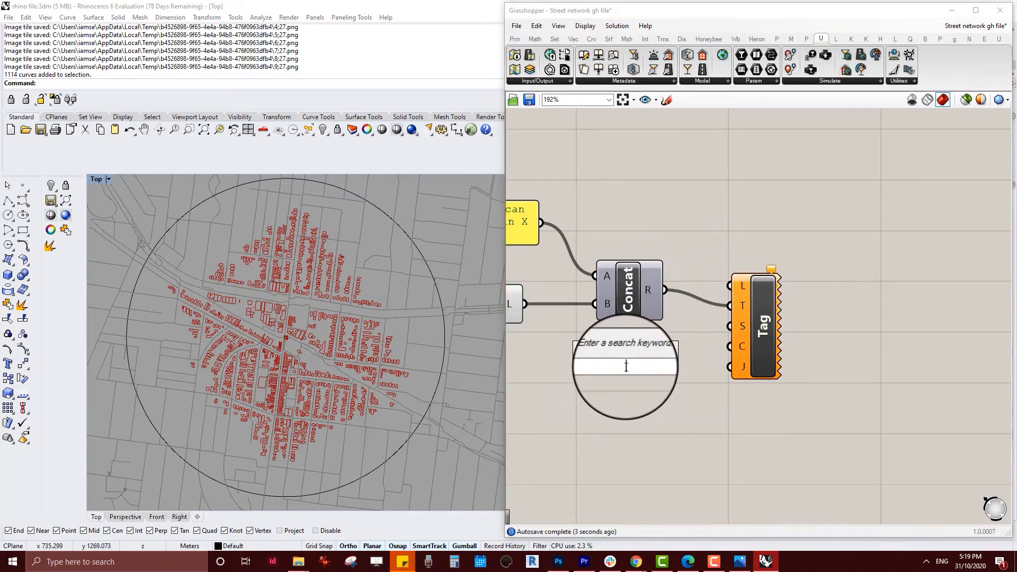
{"action": "type", "text": "0"}
{"action": "key", "text": "BackSpace"}
{"action": "type", "text": "100"}
{"action": "key", "text": "Return"}
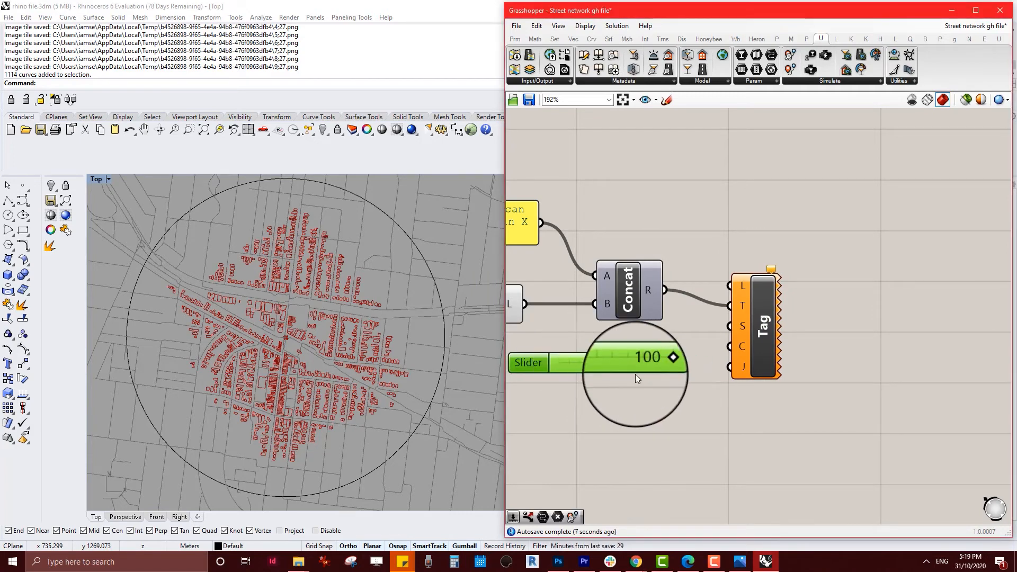
{"action": "left_click_drag", "start_coordinate": [677, 362], "coordinate": [723, 332]}
{"action": "left_click_drag", "start_coordinate": [732, 325], "coordinate": [733, 326]}
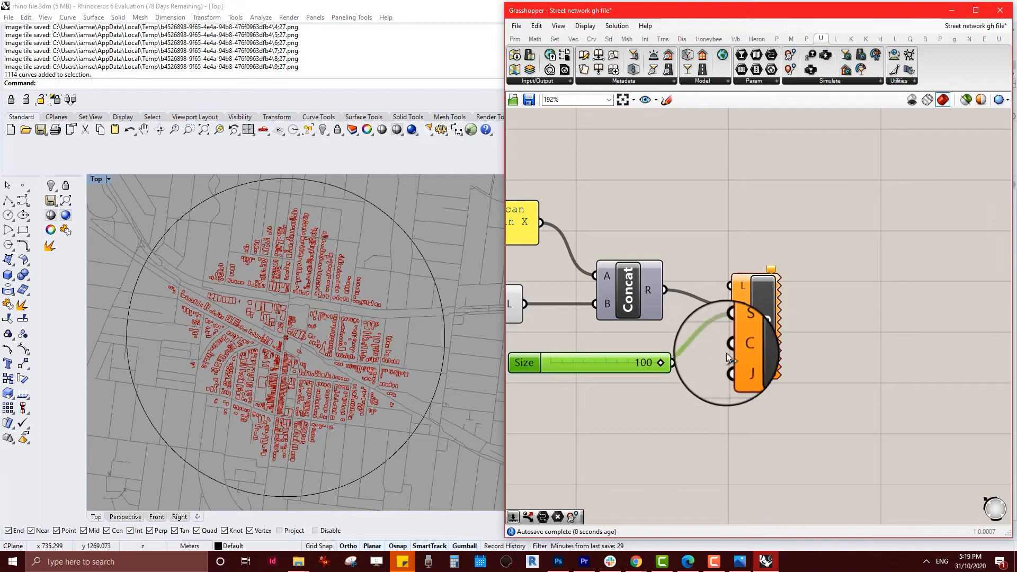
{"action": "left_click", "coordinate": [699, 409]}
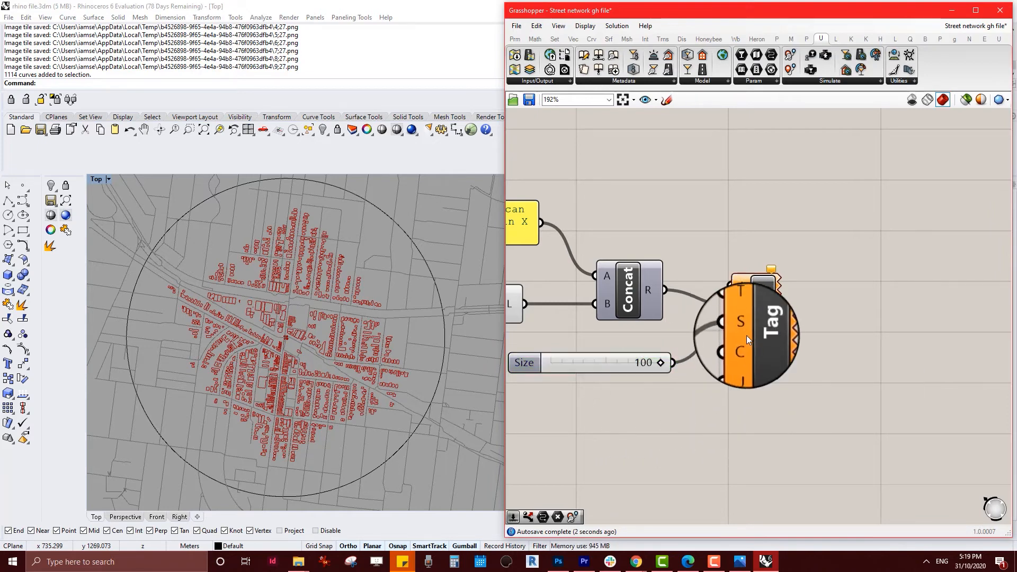
{"action": "mouse_move", "coordinate": [772, 272]}
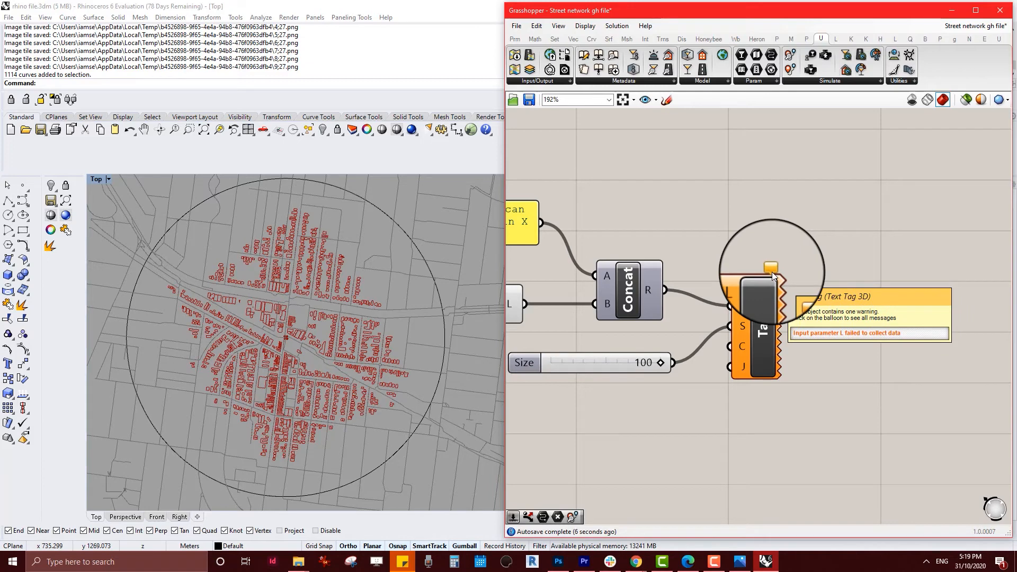
{"action": "right_click_drag", "start_coordinate": [744, 242], "coordinate": [764, 258]}
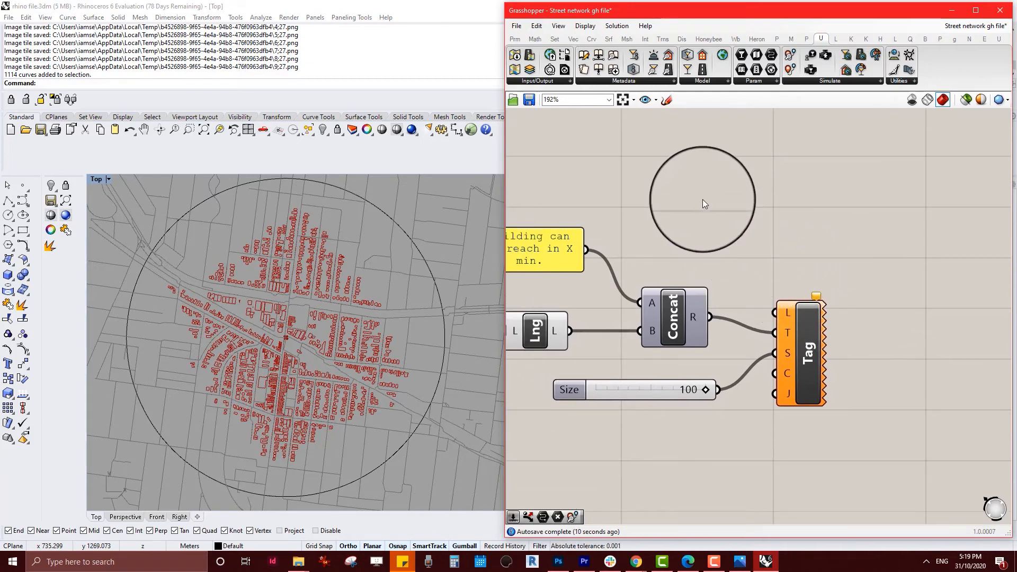
{"action": "double_click", "coordinate": [698, 199]}
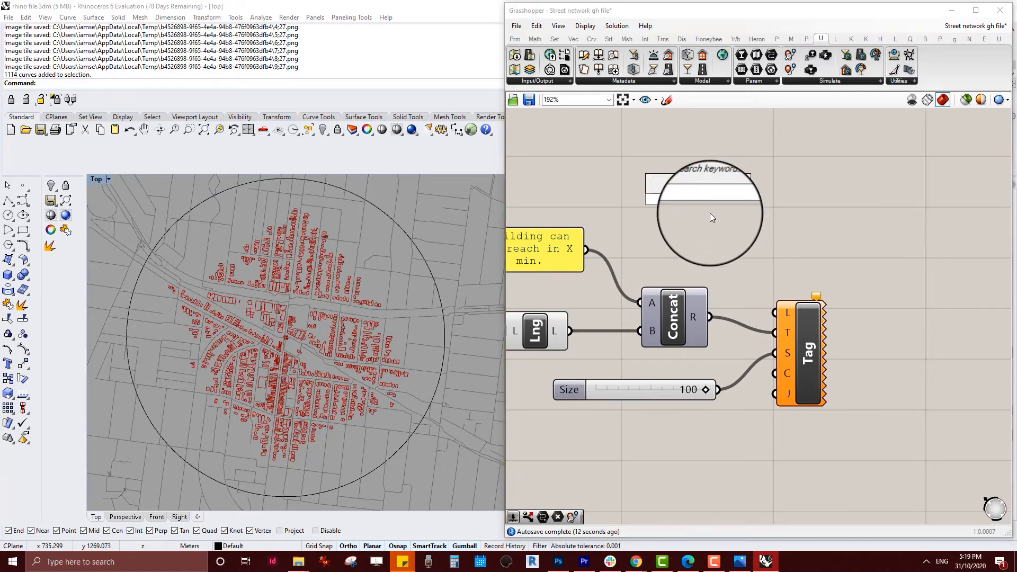
{"action": "type", "text": "pt"}
{"action": "key", "text": "BackSpace"}
{"action": "key", "text": "BackSpace"}
{"action": "key", "text": "Escape"}
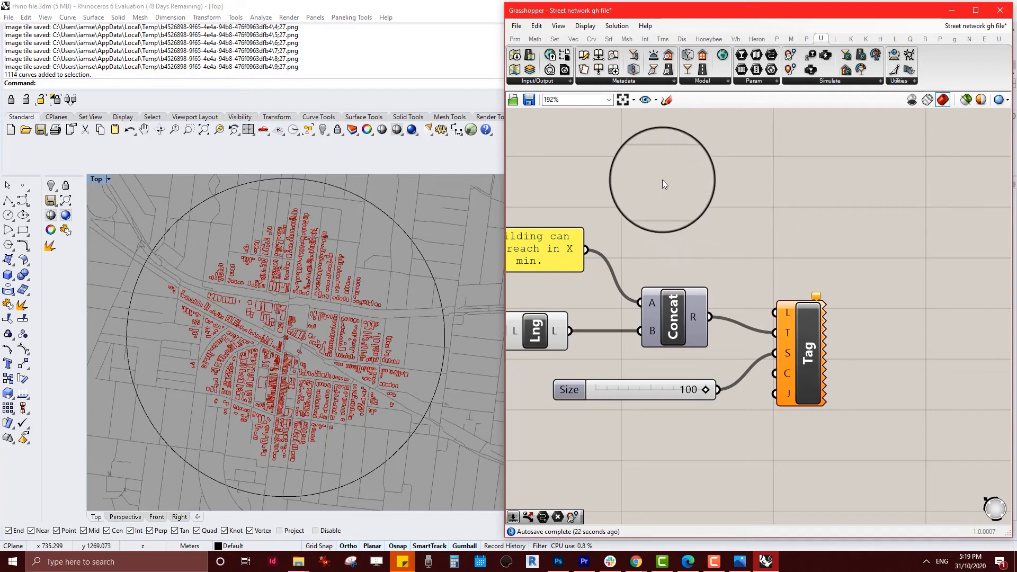
Step: Add a Vector XYZ component above Concatenate and connect its V output to the Text Tag 3D's Location input
{"action": "left_click", "coordinate": [578, 39]}
{"action": "left_click", "coordinate": [719, 82]}
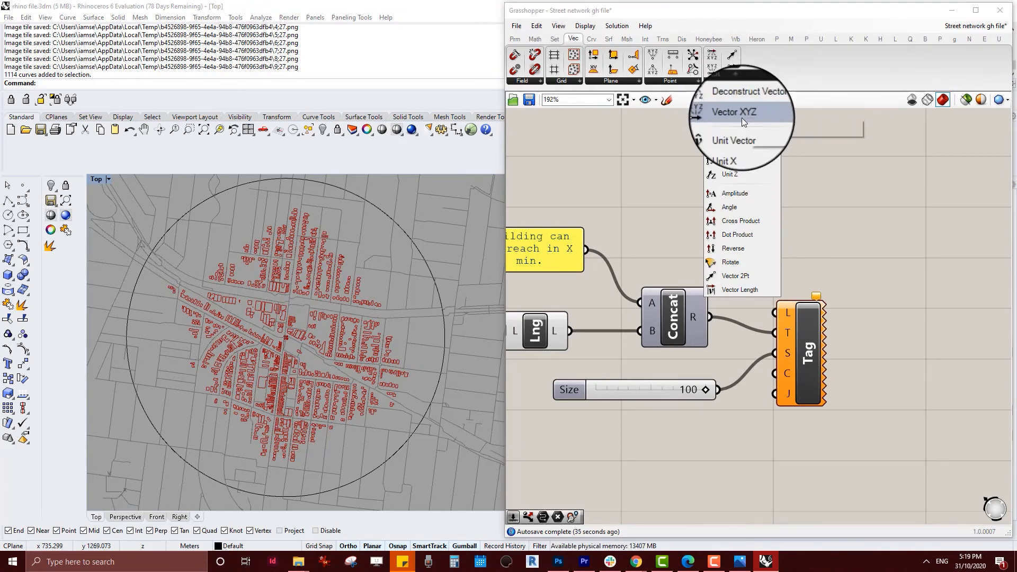
{"action": "left_click_drag", "start_coordinate": [742, 118], "coordinate": [719, 192]}
{"action": "scroll", "coordinate": [736, 212], "scroll_direction": "up", "scroll_amount": 2}
{"action": "scroll", "coordinate": [719, 192], "scroll_direction": "down", "scroll_amount": 1}
{"action": "right_click_drag", "start_coordinate": [728, 189], "coordinate": [784, 215]}
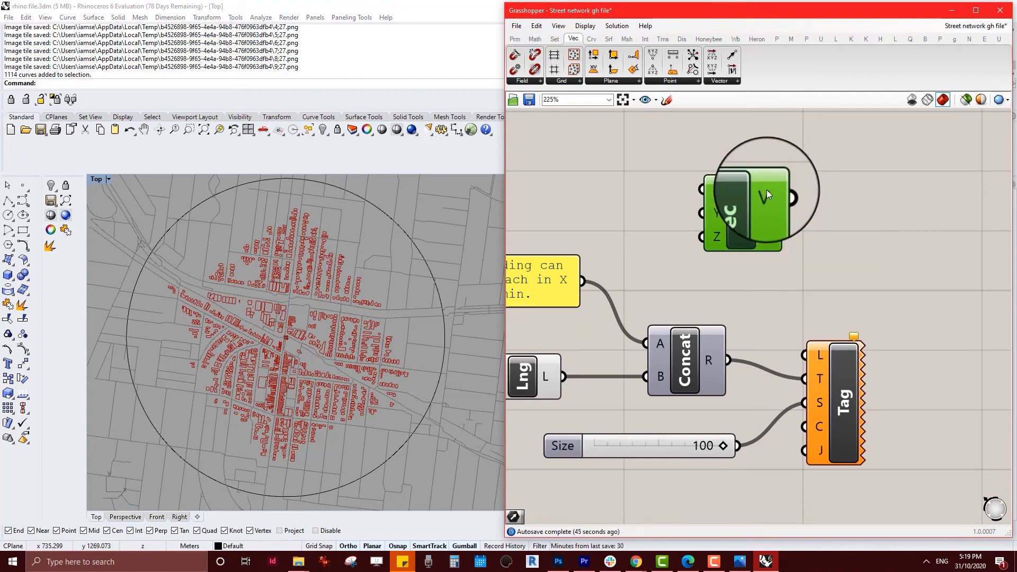
{"action": "left_click_drag", "start_coordinate": [791, 197], "coordinate": [805, 355]}
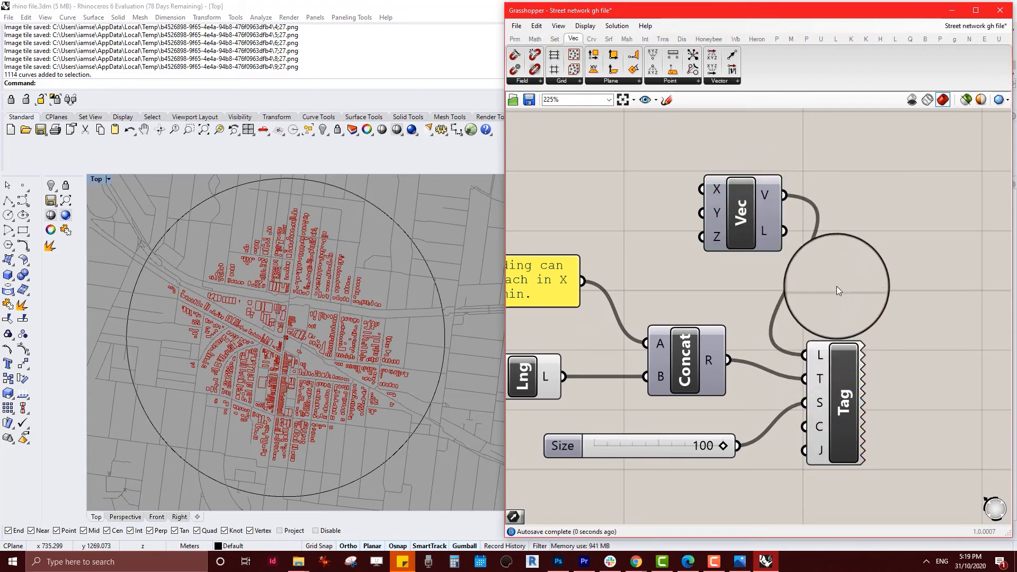
Step: Select the Text Tag 3D component and examine where its label sits relative to the circle in the Top viewport
{"action": "left_click", "coordinate": [725, 245]}
{"action": "left_click", "coordinate": [824, 372]}
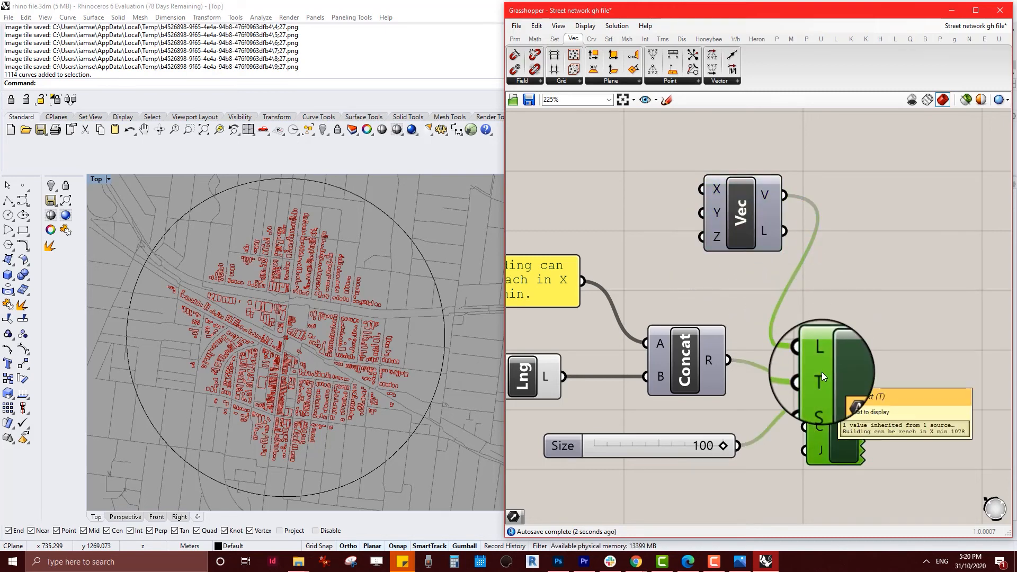
{"action": "scroll", "coordinate": [288, 347], "scroll_direction": "down", "scroll_amount": 4}
{"action": "scroll", "coordinate": [311, 433], "scroll_direction": "up", "scroll_amount": 2}
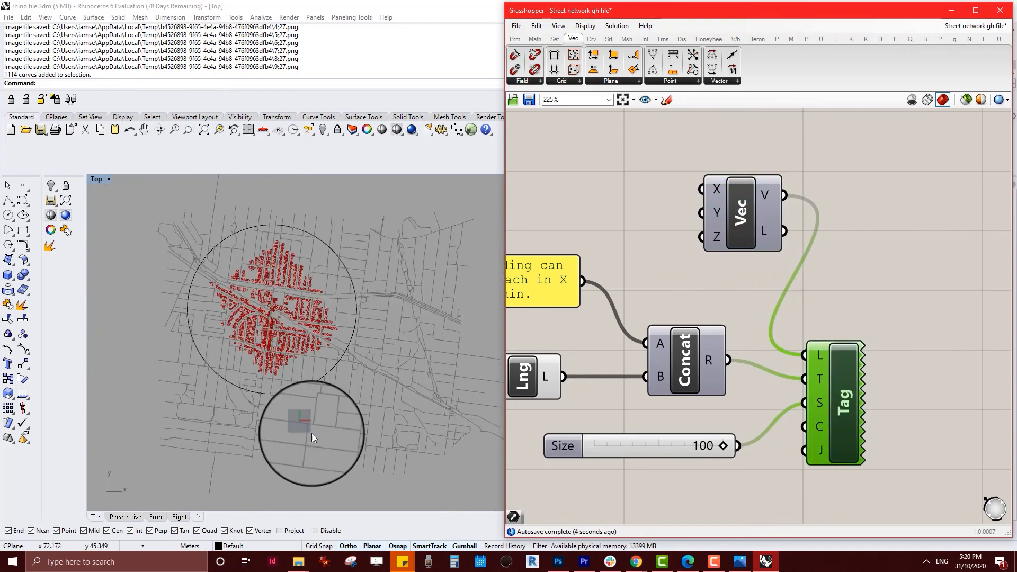
{"action": "scroll", "coordinate": [311, 433], "scroll_direction": "up", "scroll_amount": 3}
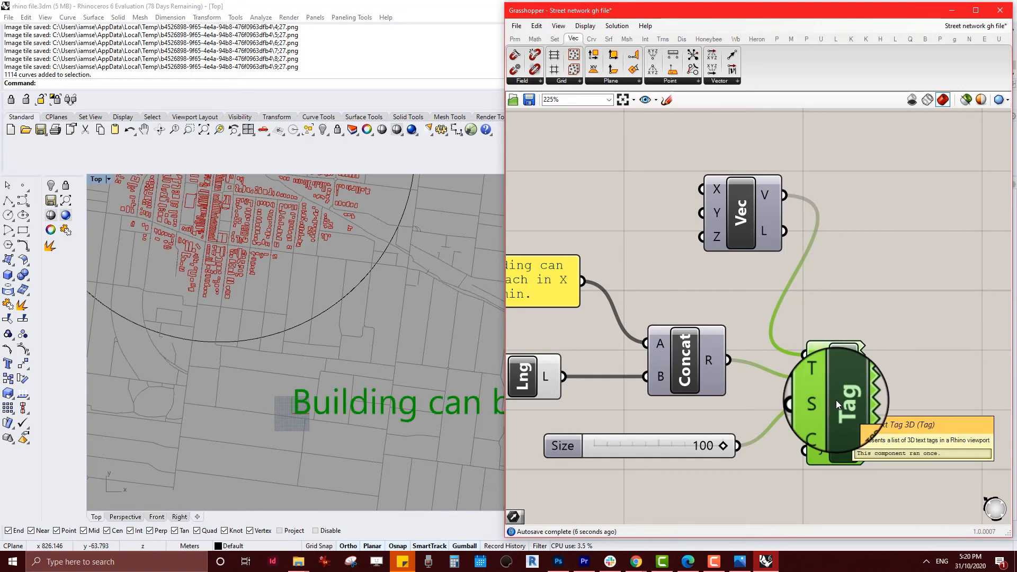
{"action": "scroll", "coordinate": [382, 370], "scroll_direction": "down", "scroll_amount": 6}
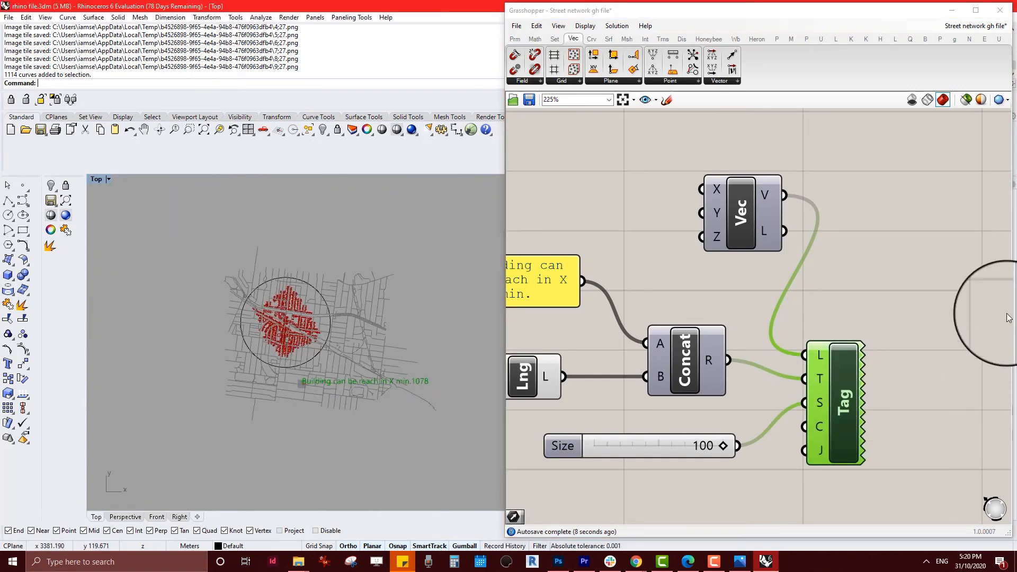
{"action": "left_click", "coordinate": [874, 224]}
{"action": "right_click_drag", "start_coordinate": [828, 320], "coordinate": [871, 444]}
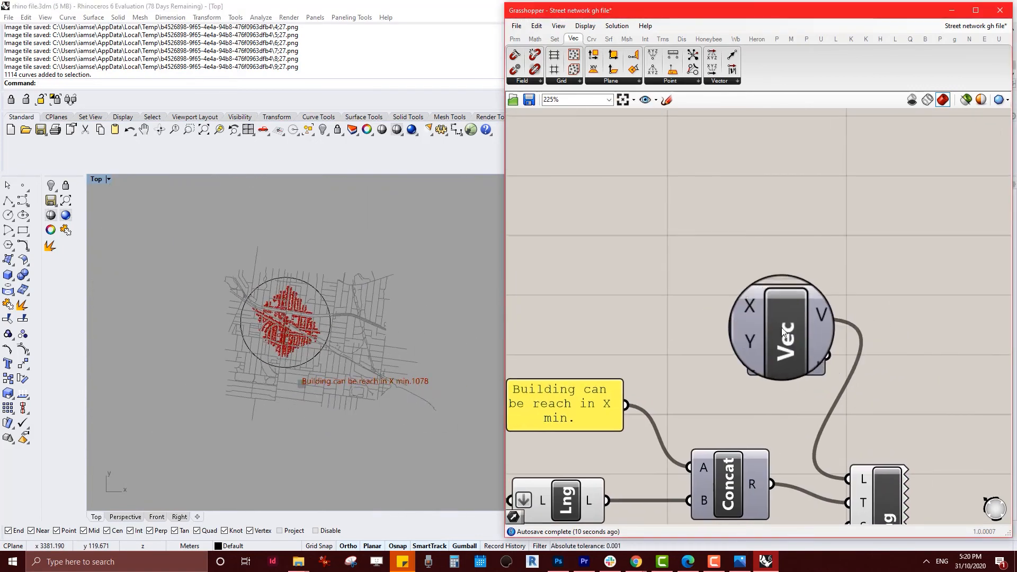
Step: Create a number slider from the value 1000, set it to 0 and connect it to the Vector XYZ's X input
{"action": "left_click_drag", "start_coordinate": [773, 325], "coordinate": [715, 244]}
{"action": "right_click_drag", "start_coordinate": [561, 262], "coordinate": [646, 278]}
{"action": "left_click", "coordinate": [642, 280]}
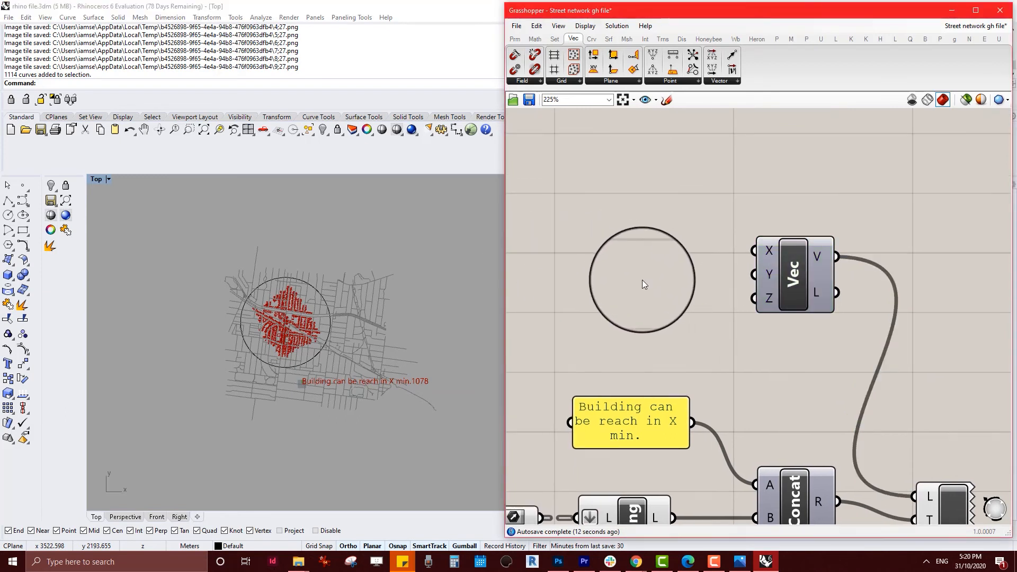
{"action": "double_click", "coordinate": [642, 280]}
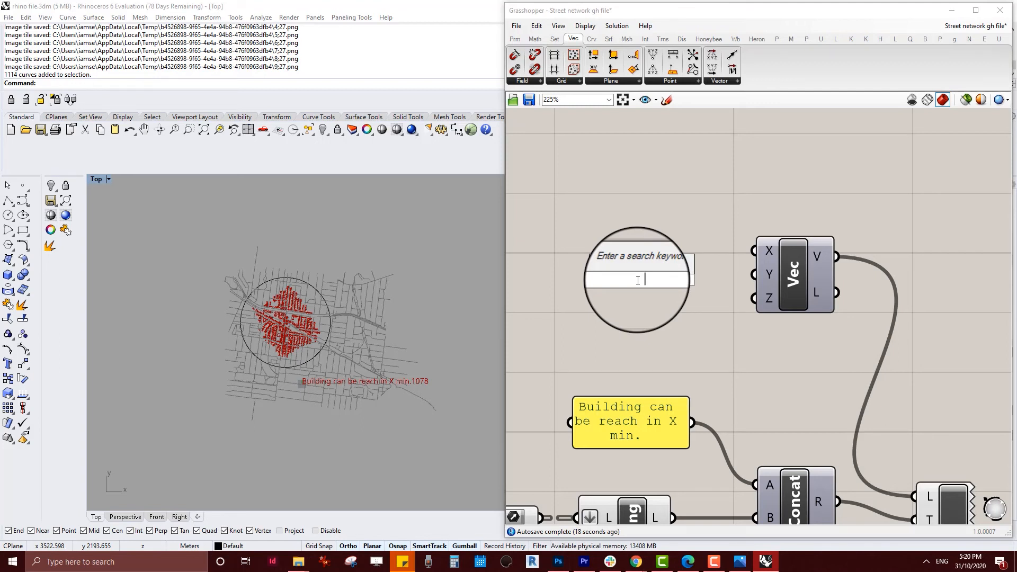
{"action": "type", "text": "1000"}
{"action": "key", "text": "Return"}
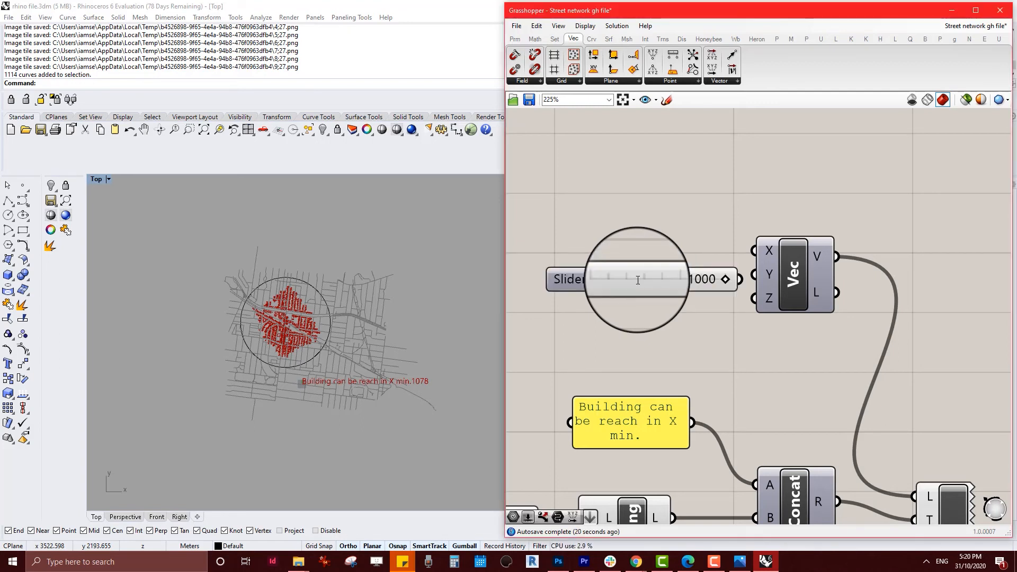
{"action": "left_click_drag", "start_coordinate": [589, 250], "coordinate": [570, 244]}
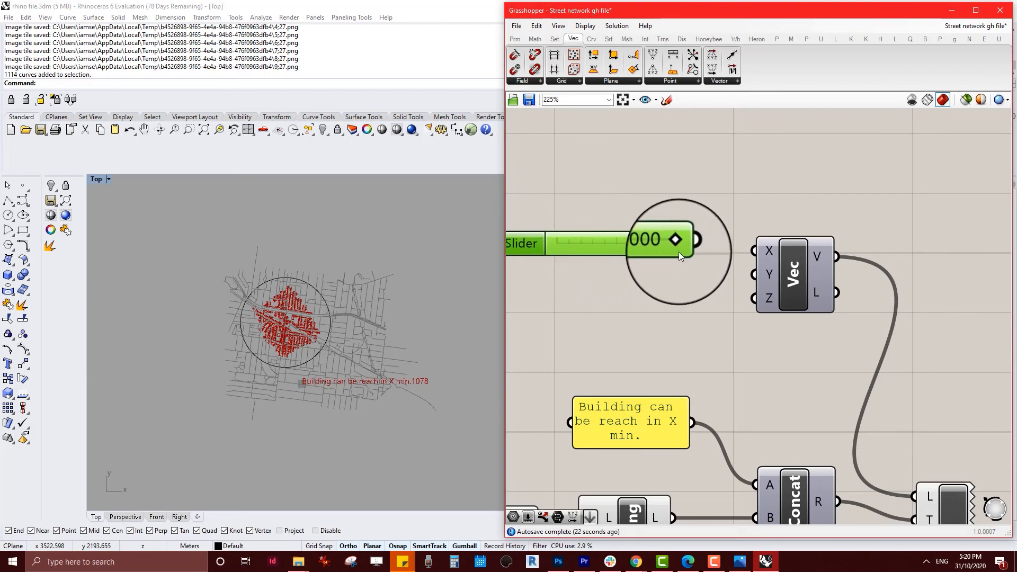
{"action": "left_click_drag", "start_coordinate": [677, 243], "coordinate": [513, 253]}
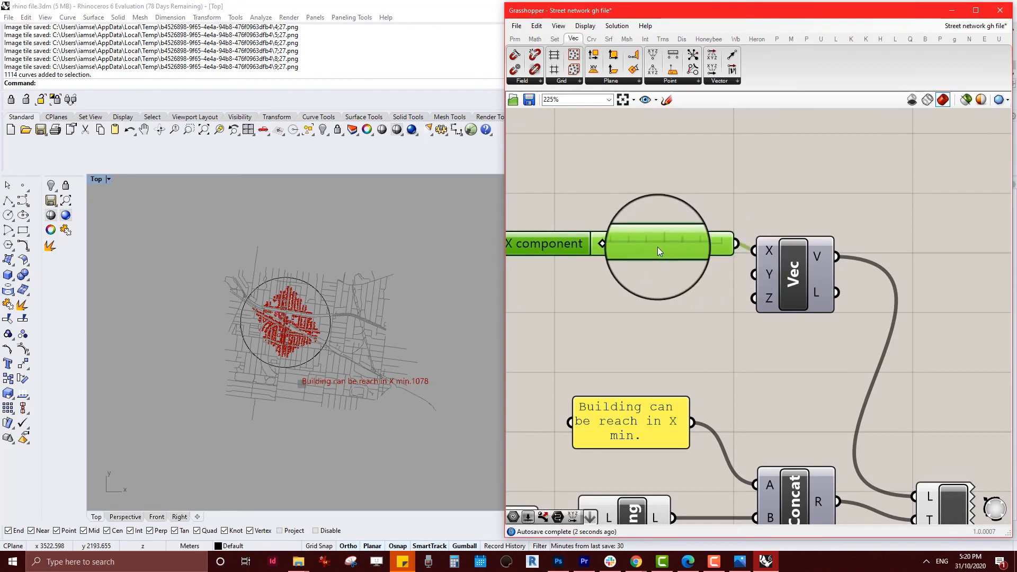
Step: Duplicate the X component slider, connect the copy to the Vector XYZ's Y input and set it to 134
{"action": "left_click_drag", "start_coordinate": [656, 248], "coordinate": [618, 289], "text": "alt"}
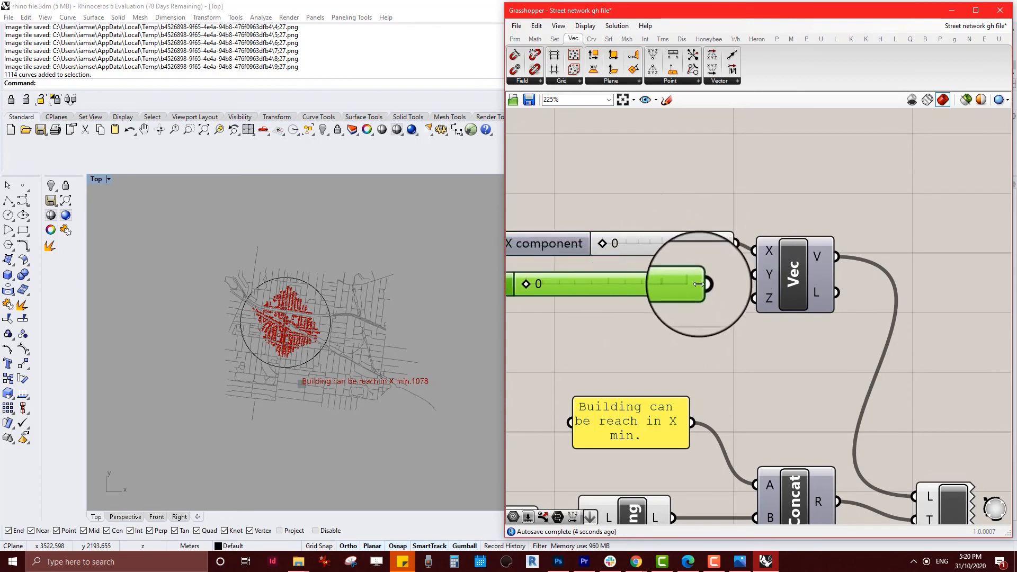
{"action": "left_click_drag", "start_coordinate": [700, 283], "coordinate": [755, 274]}
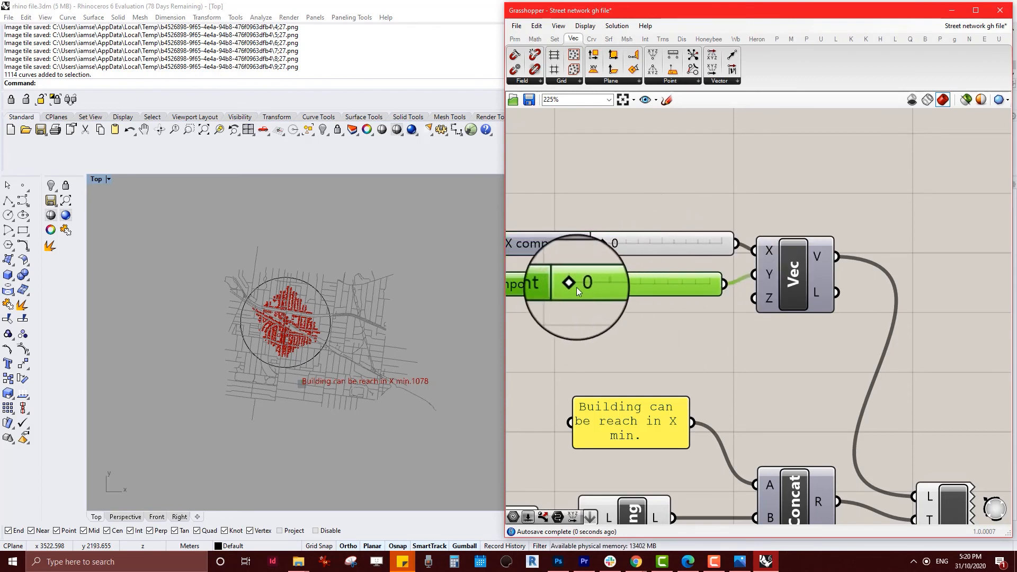
{"action": "left_click_drag", "start_coordinate": [572, 286], "coordinate": [590, 279]}
Step: Set the X component slider's minimum to -1000 and its value to -1000 to shift the text tag
{"action": "left_click", "coordinate": [643, 241]}
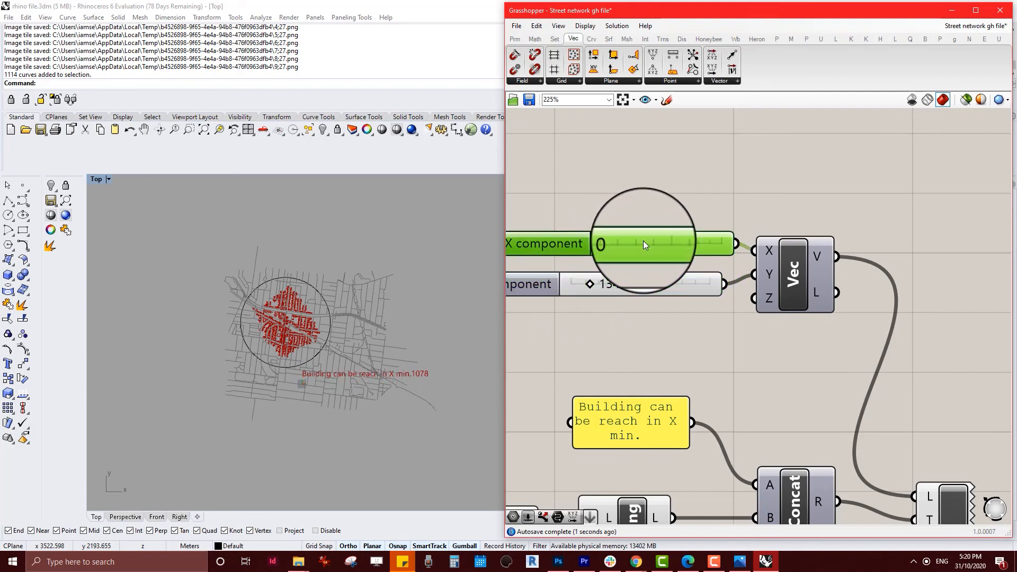
{"action": "double_click", "coordinate": [582, 246]}
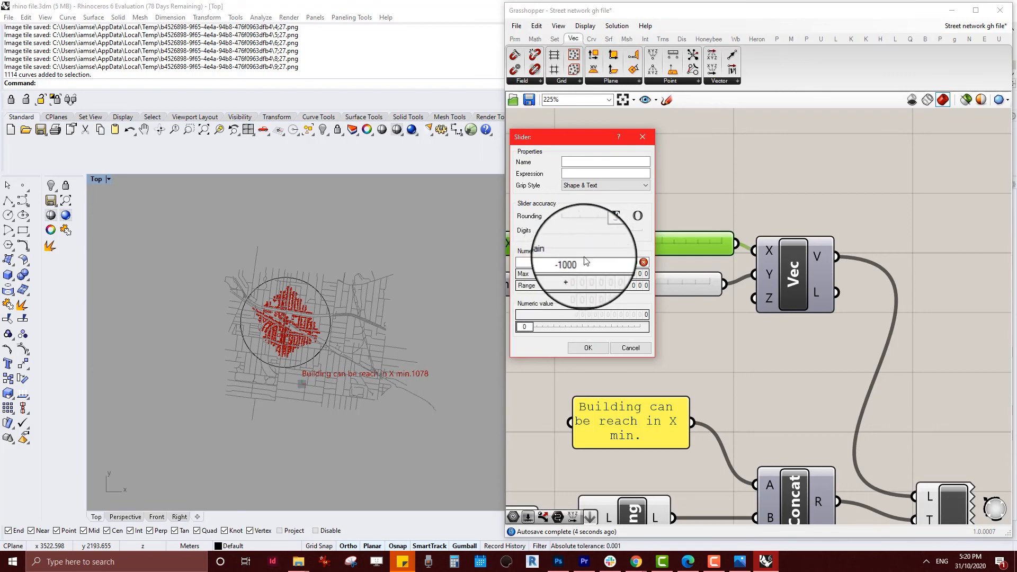
{"action": "left_click", "coordinate": [633, 262]}
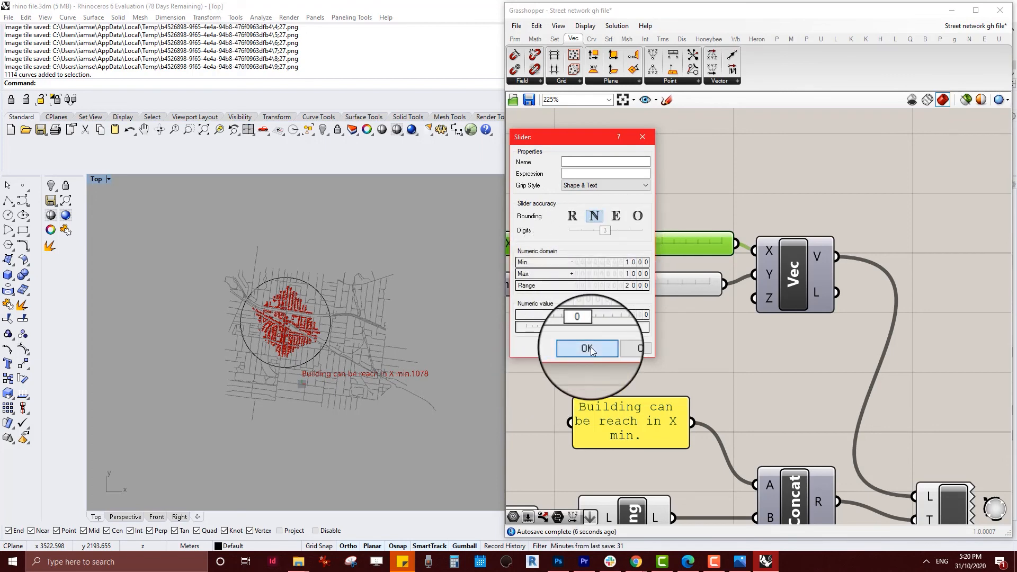
{"action": "left_click", "coordinate": [588, 348]}
{"action": "left_click_drag", "start_coordinate": [662, 244], "coordinate": [582, 234]}
Step: Examine the component chain from the text tag back through the building curves to the Smaller Than time filter, and the label in the Top viewport
{"action": "scroll", "coordinate": [688, 323], "scroll_direction": "down", "scroll_amount": 3}
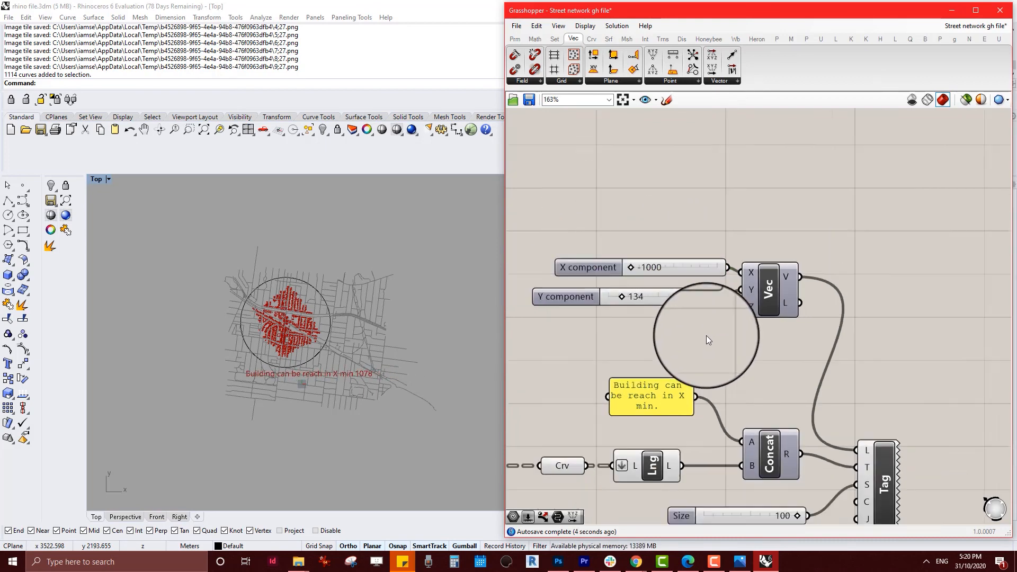
{"action": "right_click_drag", "start_coordinate": [908, 363], "coordinate": [921, 349]}
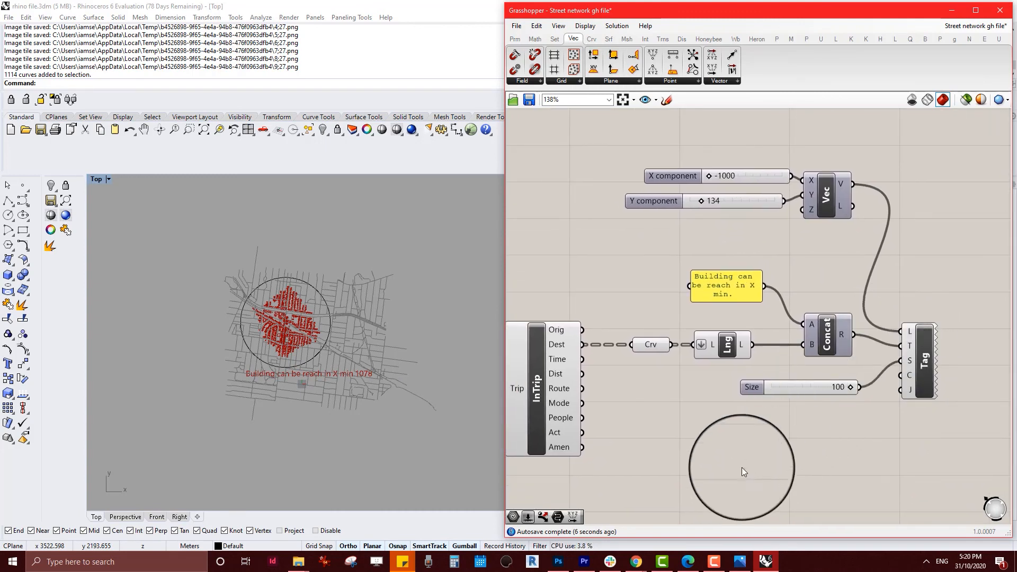
{"action": "left_click", "coordinate": [723, 344]}
{"action": "left_click", "coordinate": [650, 352]}
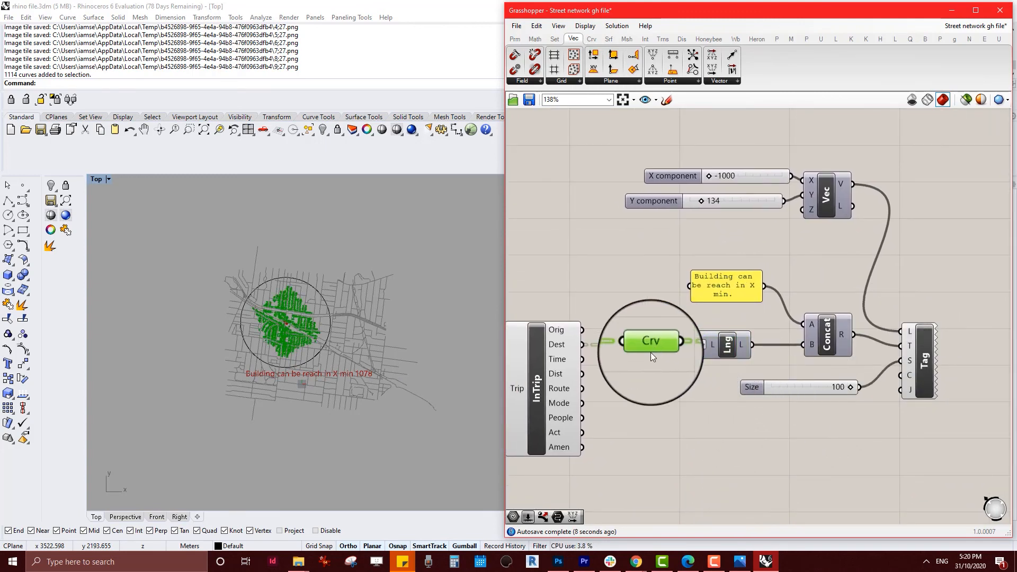
{"action": "left_click", "coordinate": [639, 386]}
{"action": "right_click_drag", "start_coordinate": [640, 386], "coordinate": [740, 369]}
{"action": "right_click_drag", "start_coordinate": [645, 386], "coordinate": [840, 291]}
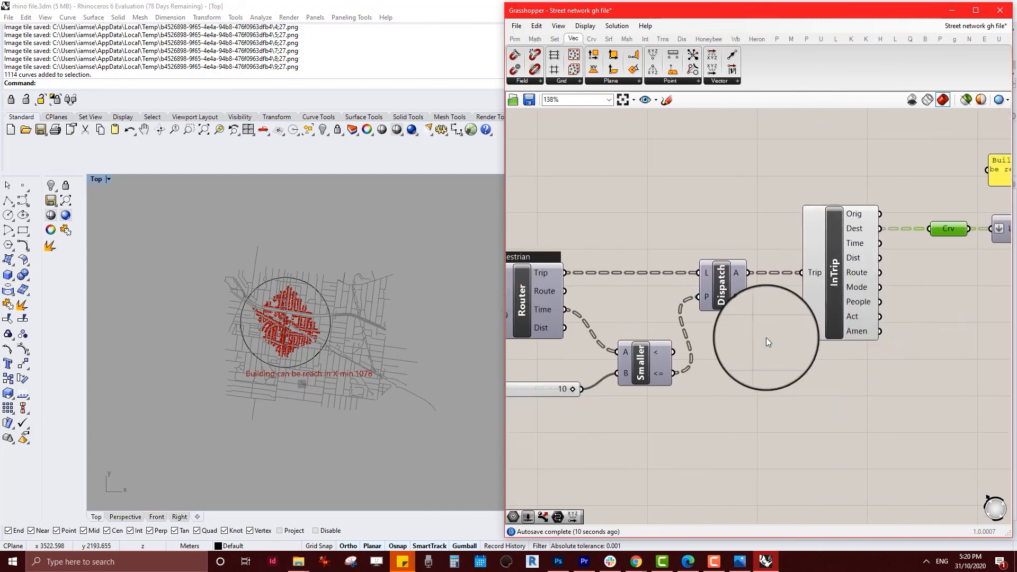
{"action": "scroll", "coordinate": [810, 339], "scroll_direction": "down", "scroll_amount": 3}
{"action": "scroll", "coordinate": [659, 376], "scroll_direction": "up", "scroll_amount": 4}
{"action": "scroll", "coordinate": [326, 377], "scroll_direction": "up", "scroll_amount": 3}
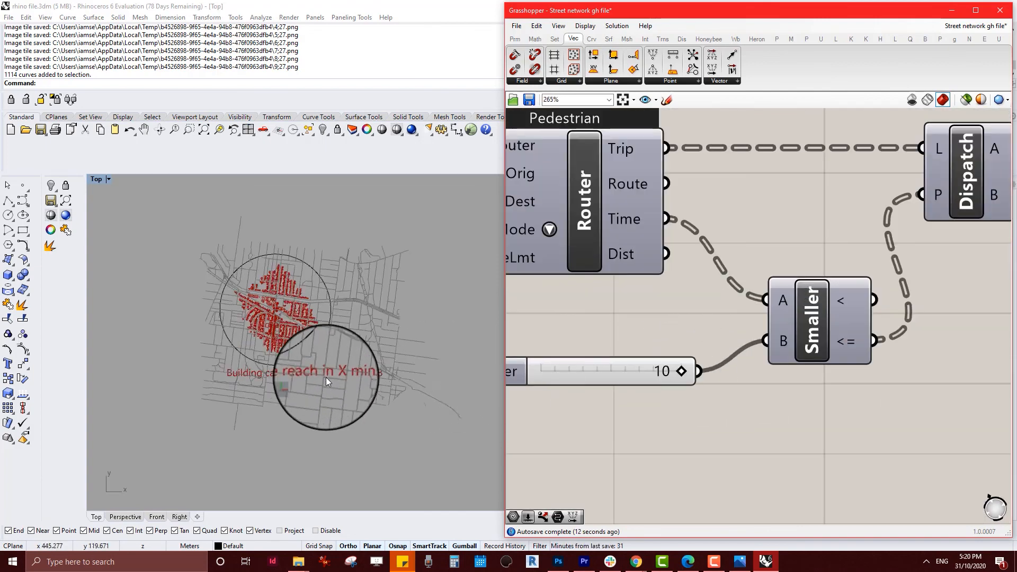